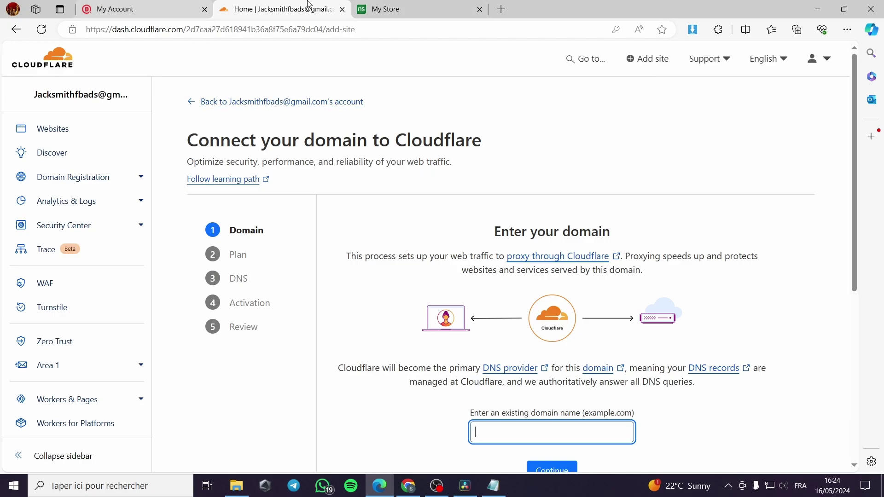
# Cycle through the My Store, Cloudflare and Domain.com tabs, ending on Cloudflare's connect-domain page
pyautogui.hotkey('ctrl', 'Tab')
pyautogui.click(248, 5)
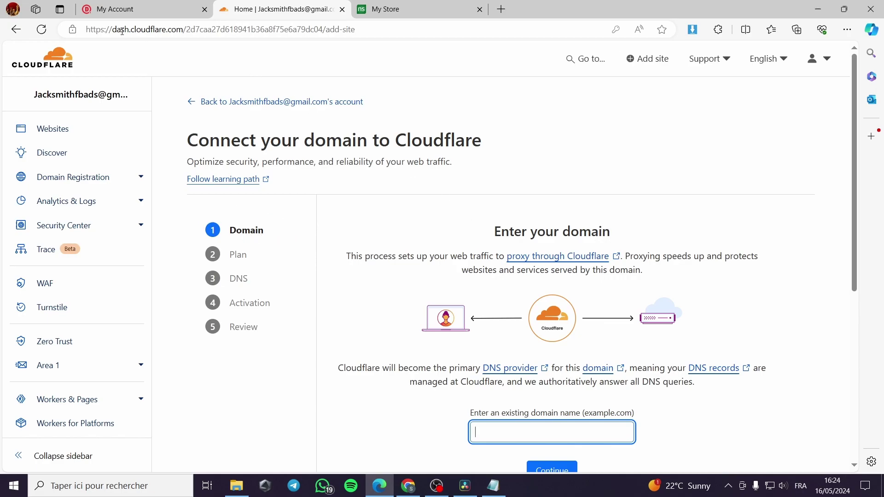
pyautogui.click(136, 6)
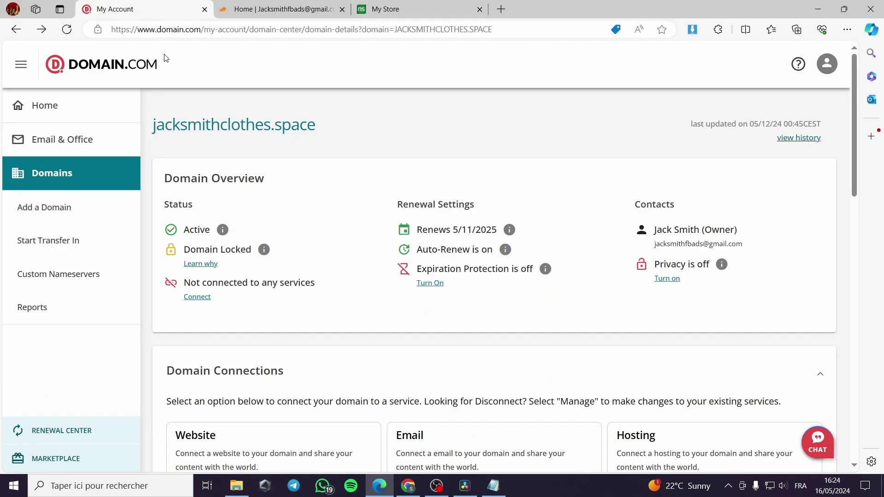
pyautogui.click(277, 8)
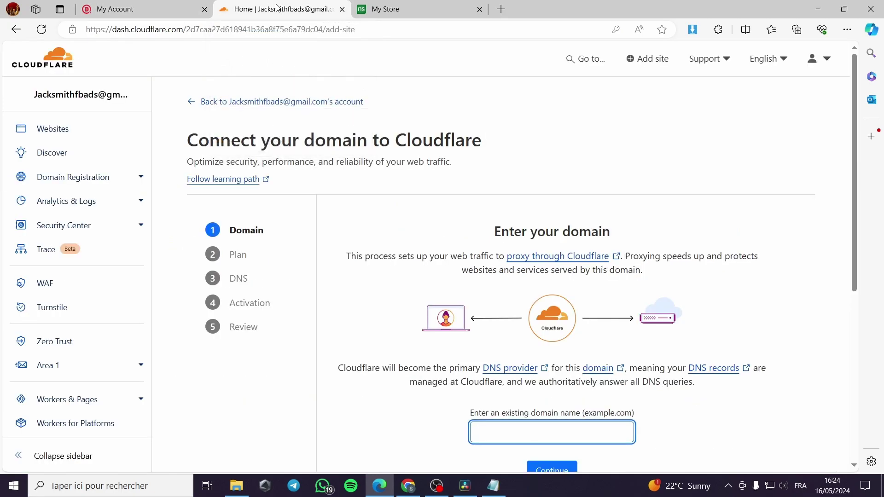
# Check that the jacksmithclothes.space storefront loads, then bring up its Domain.com details page
pyautogui.click(392, 6)
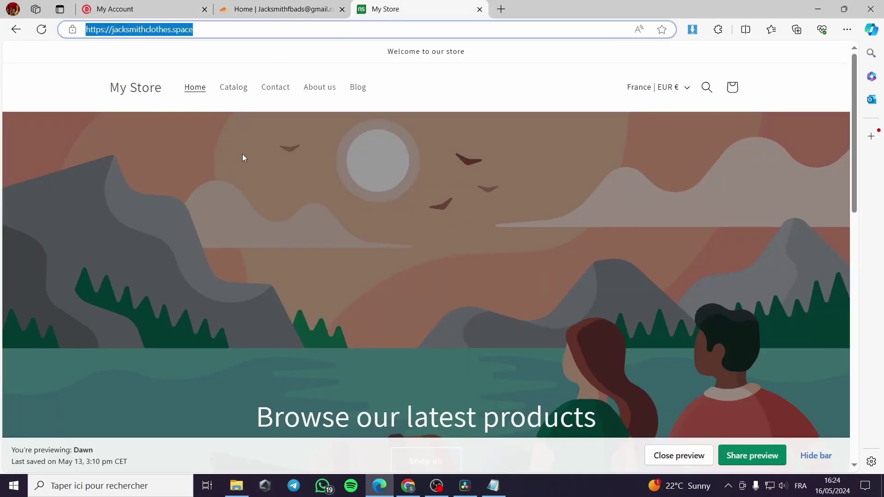
pyautogui.click(206, 59)
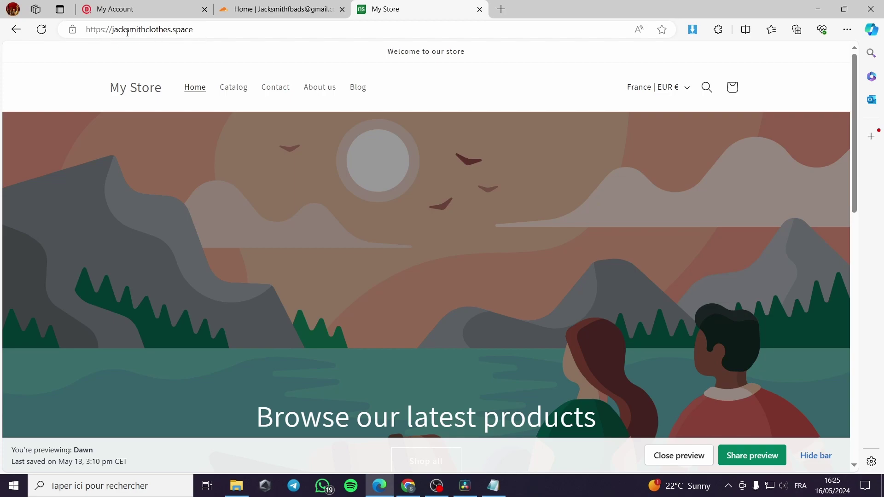
pyautogui.click(285, 10)
pyautogui.click(391, 11)
pyautogui.click(132, 8)
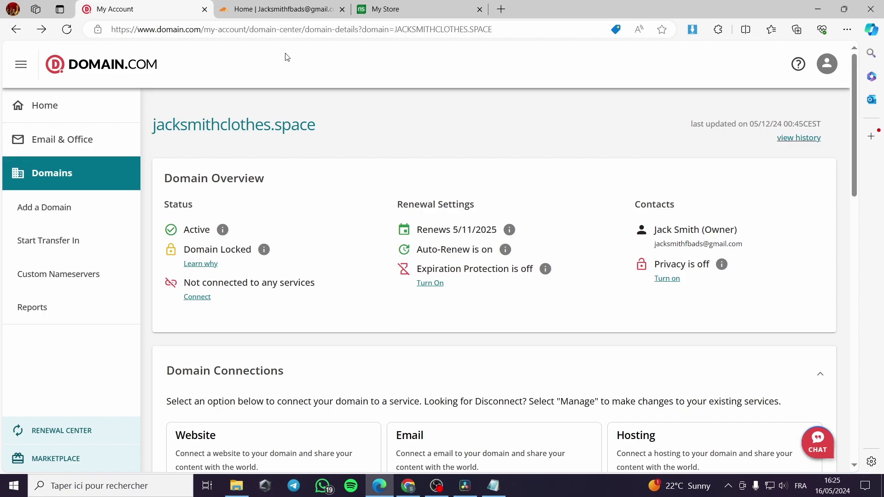
# Return to Cloudflare's connect-your-domain page with its empty domain field
pyautogui.moveTo(294, 4)
pyautogui.click(282, 6)
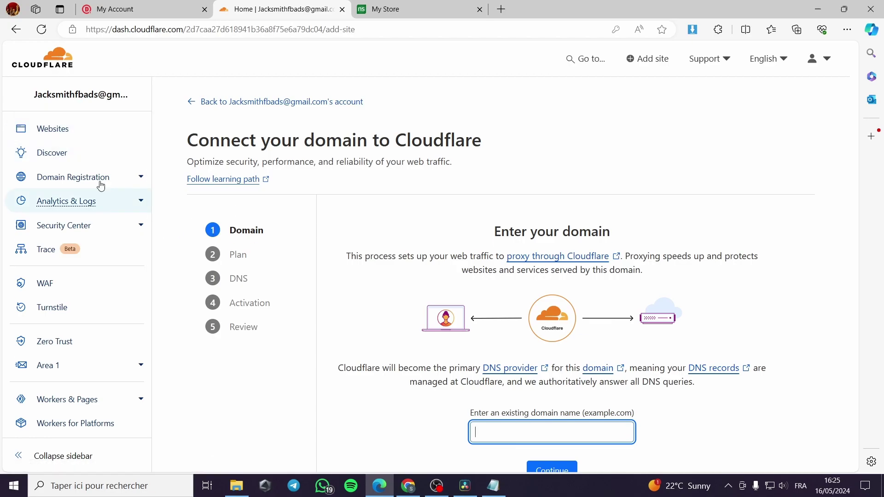
# From the Cloudflare account home, start adding a site and copy the store's web address
pyautogui.click(46, 65)
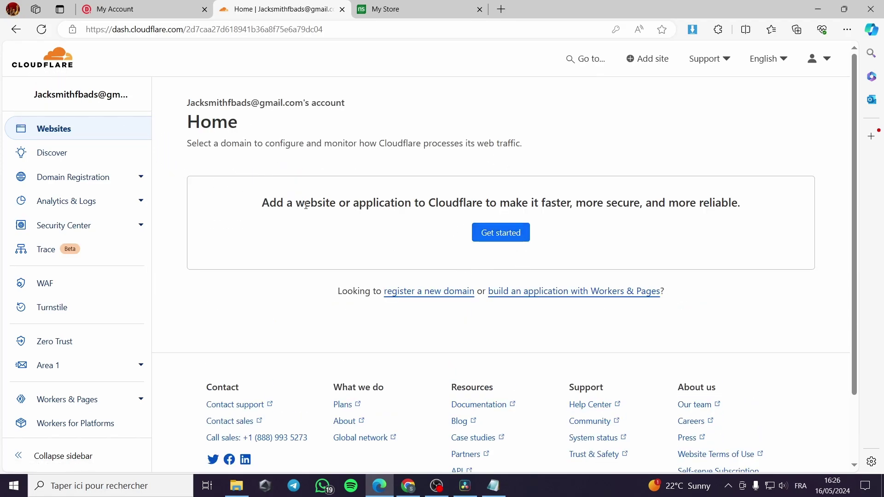
pyautogui.click(493, 233)
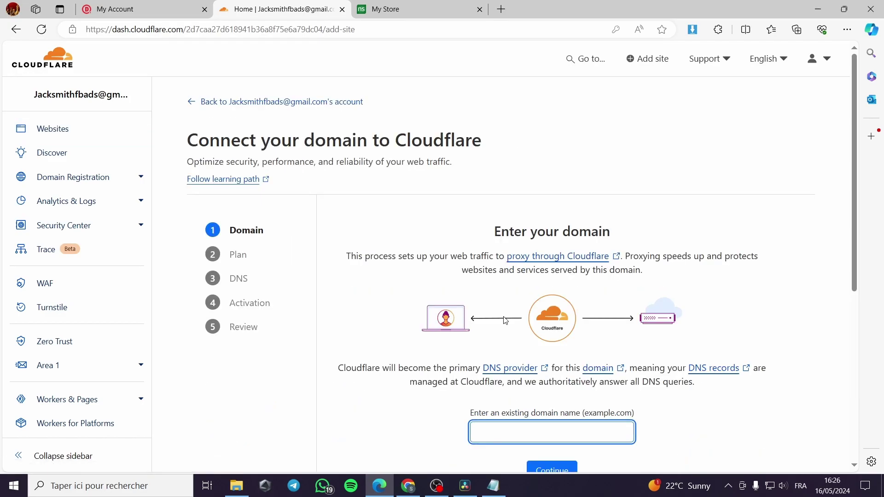
pyautogui.scroll(-3, 484, 293)
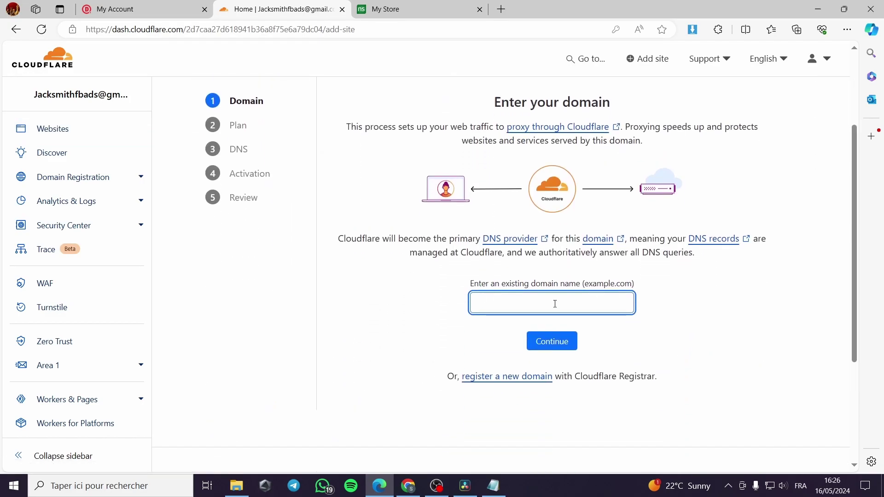
pyautogui.click(430, 5)
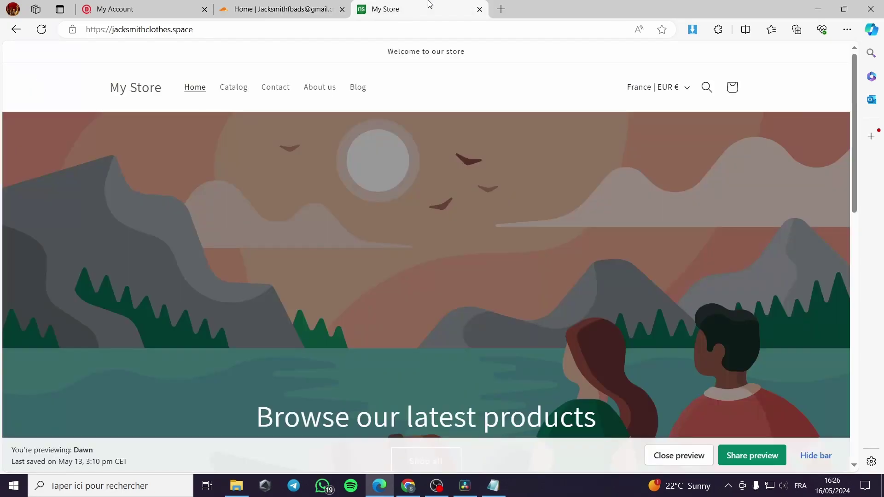
pyautogui.click(201, 30)
pyautogui.rightClick(171, 31)
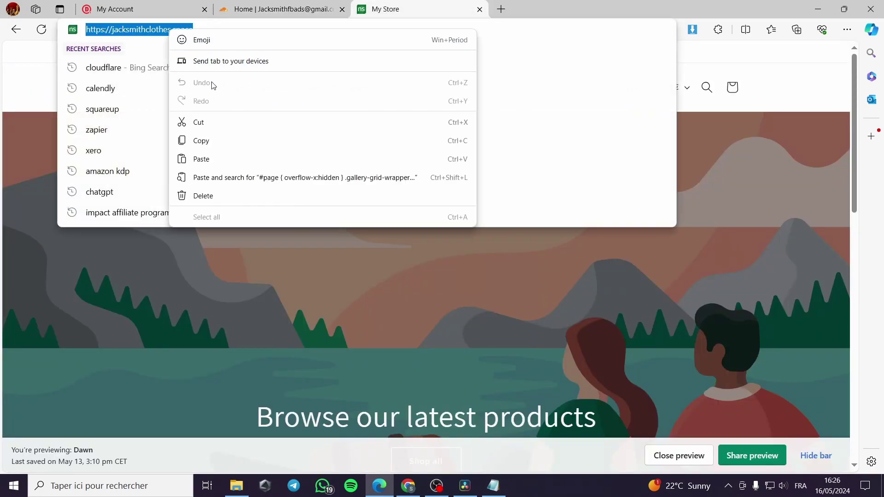
pyautogui.click(216, 145)
pyautogui.hotkey('ctrl', 'shift', 'Tab')
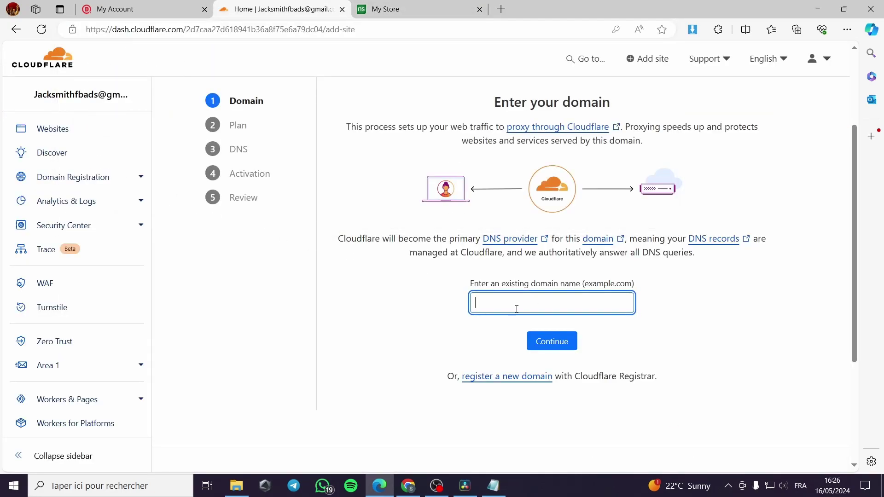
pyautogui.hotkey('ctrl', 'v')
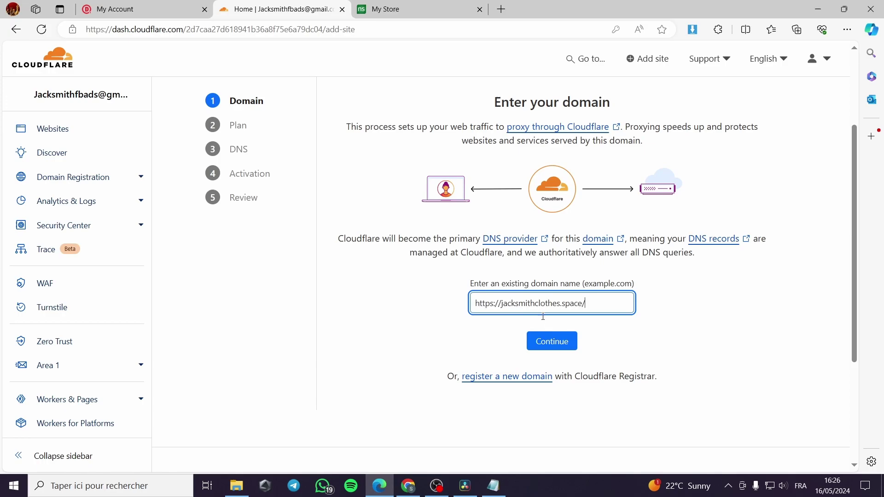
pyautogui.click(551, 341)
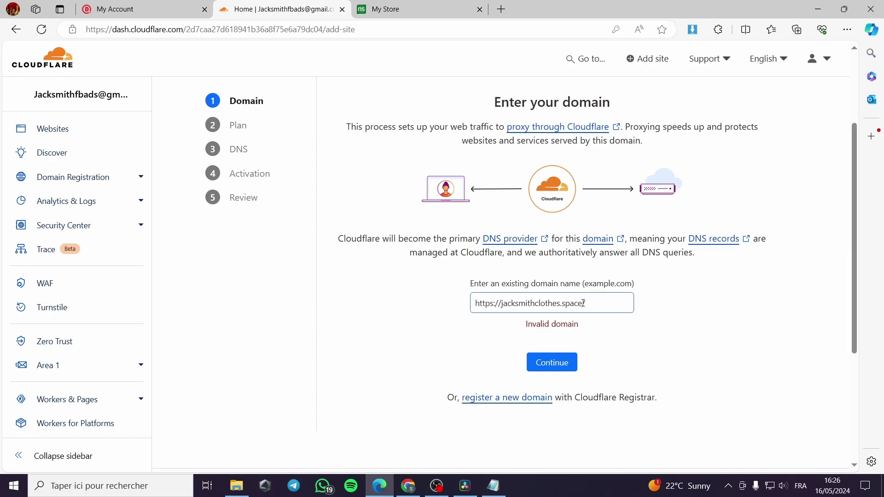
pyautogui.moveTo(587, 303); pyautogui.dragTo(566, 303)
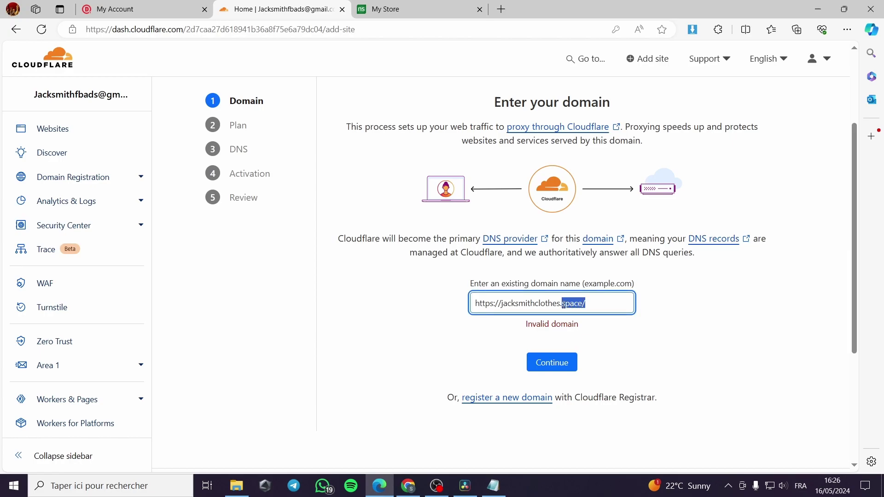
pyautogui.write('c')
pyautogui.click(563, 369)
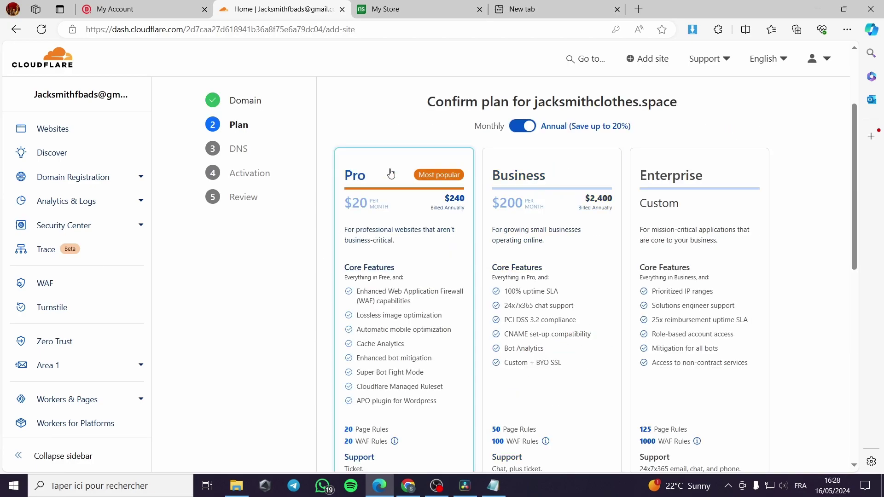
# Reload Cloudflare's websites list and open the jacksmithclothes.space site
pyautogui.click(398, 8)
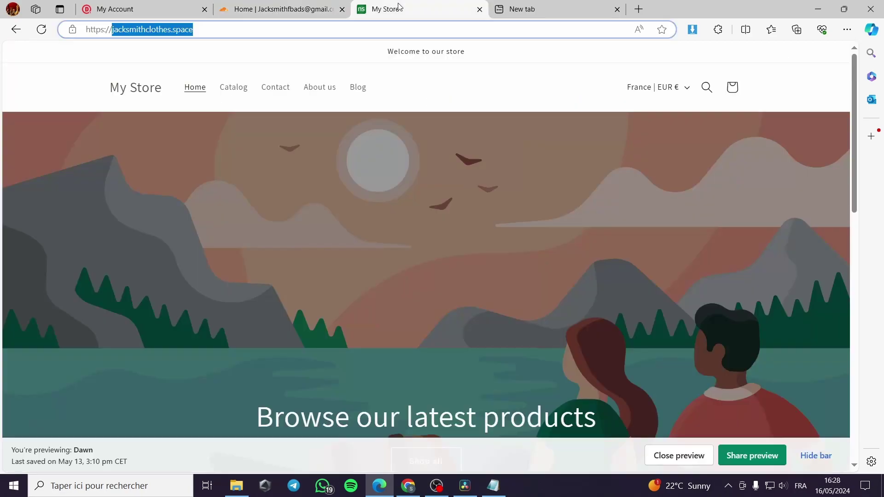
pyautogui.click(263, 5)
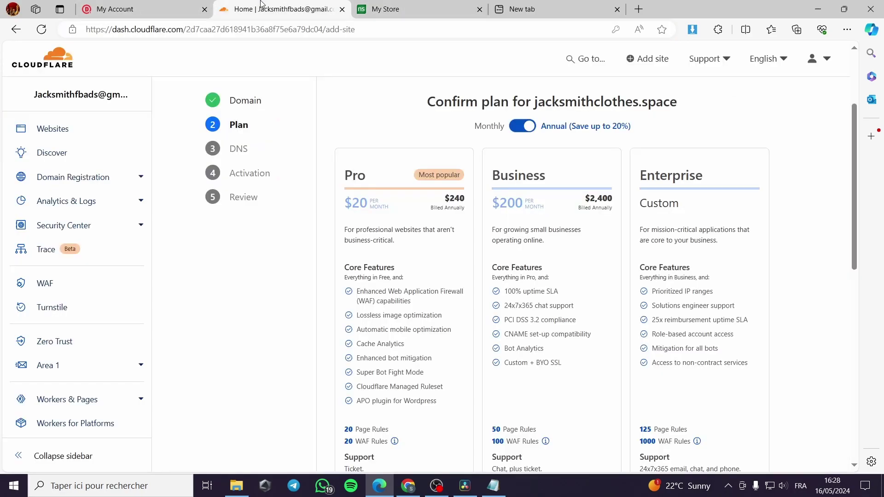
pyautogui.click(141, 10)
pyautogui.click(229, 9)
pyautogui.click(16, 29)
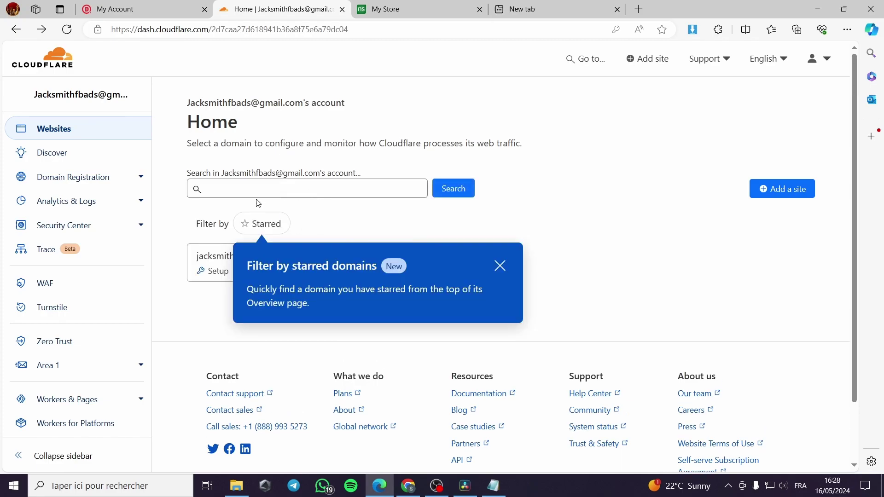
pyautogui.click(75, 133)
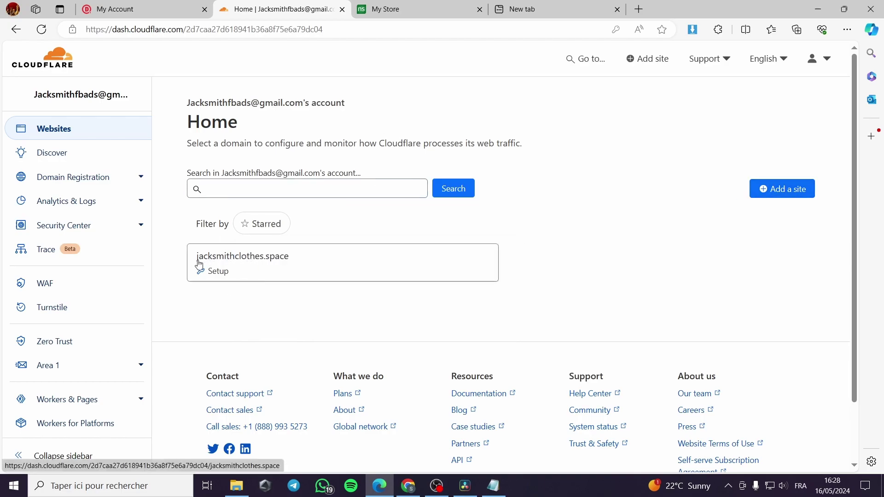
pyautogui.click(256, 260)
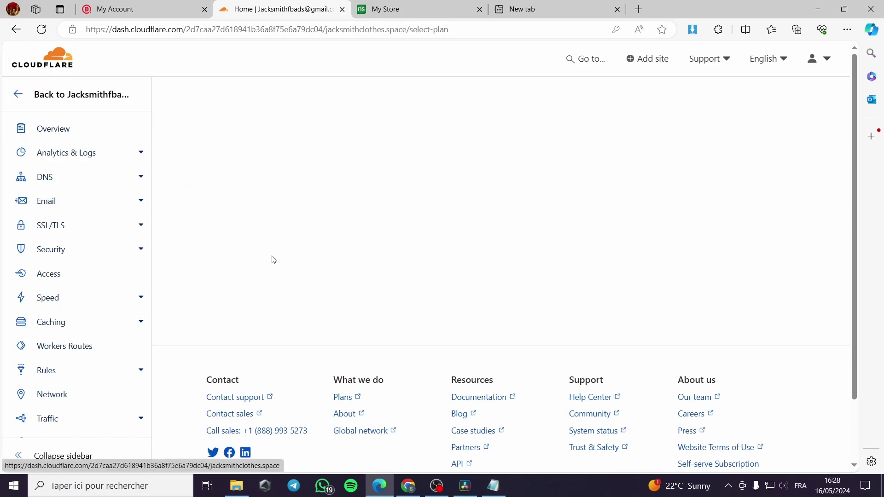
# Continue the jacksmithclothes.space setup on the Free plan
pyautogui.click(388, 6)
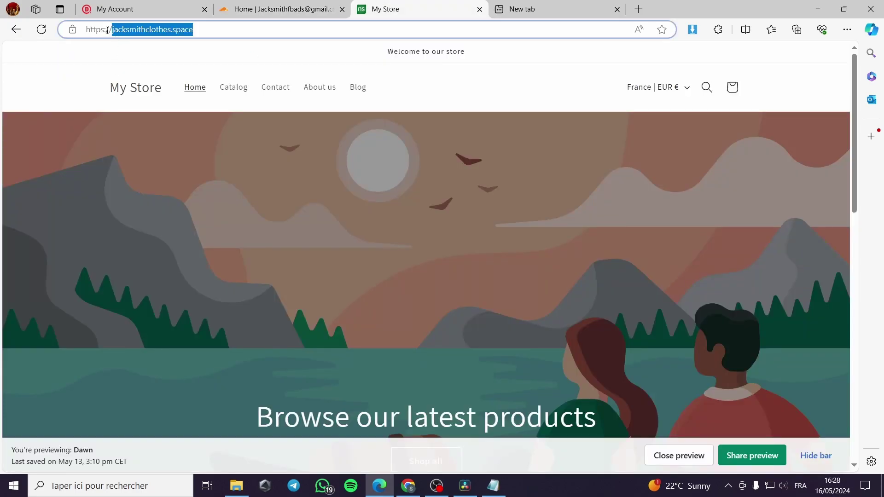
pyautogui.click(294, 5)
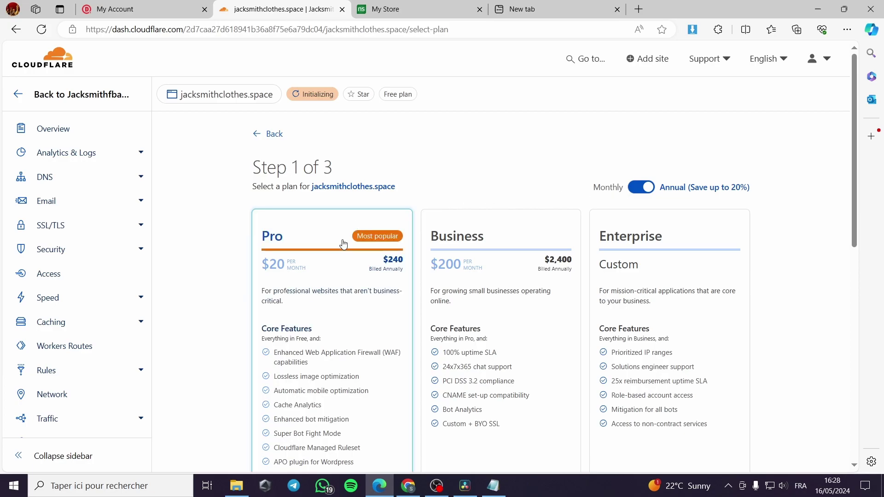
pyautogui.scroll(-5, 635, 271)
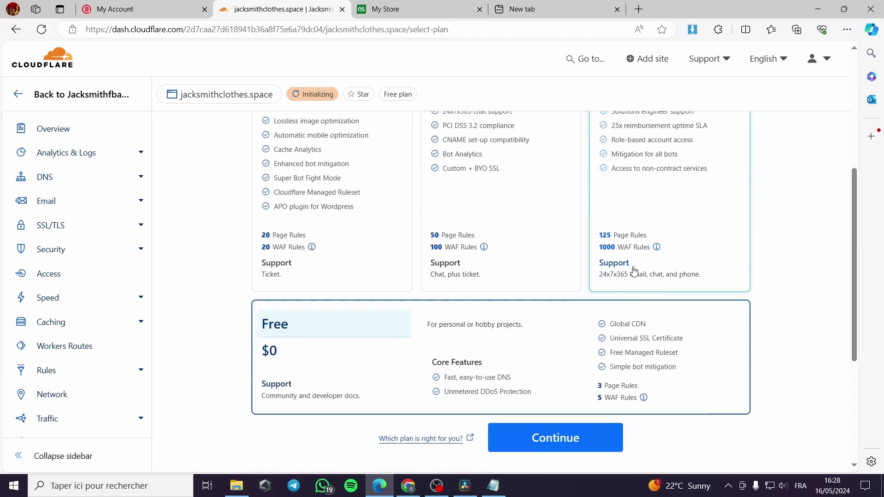
pyautogui.scroll(4, 634, 271)
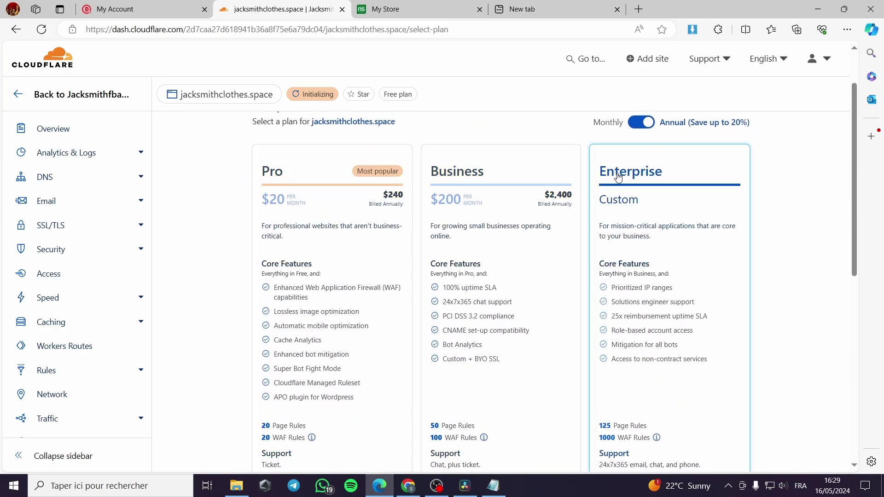
pyautogui.scroll(-4, 618, 178)
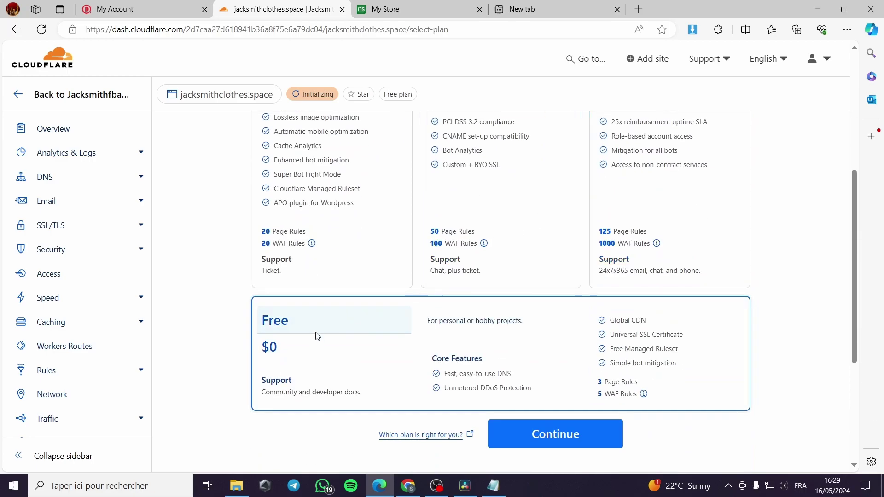
pyautogui.click(555, 435)
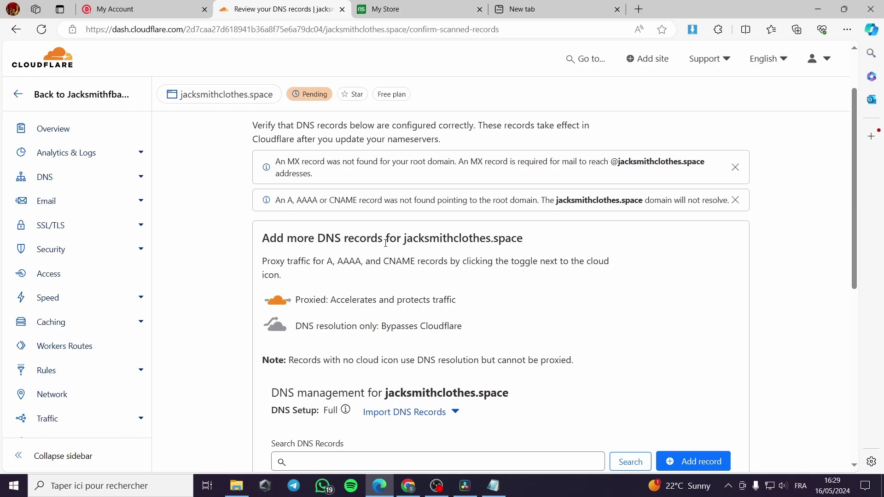
# Read through the scanned A record to 23.227.38.72 and www CNAME to shops.myshopify.com
pyautogui.moveTo(402, 239); pyautogui.dragTo(438, 239)
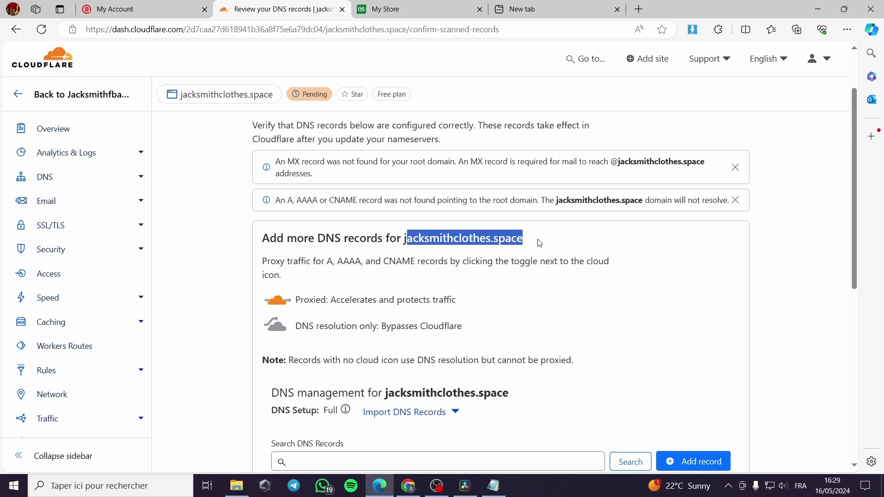
pyautogui.scroll(-3, 512, 250)
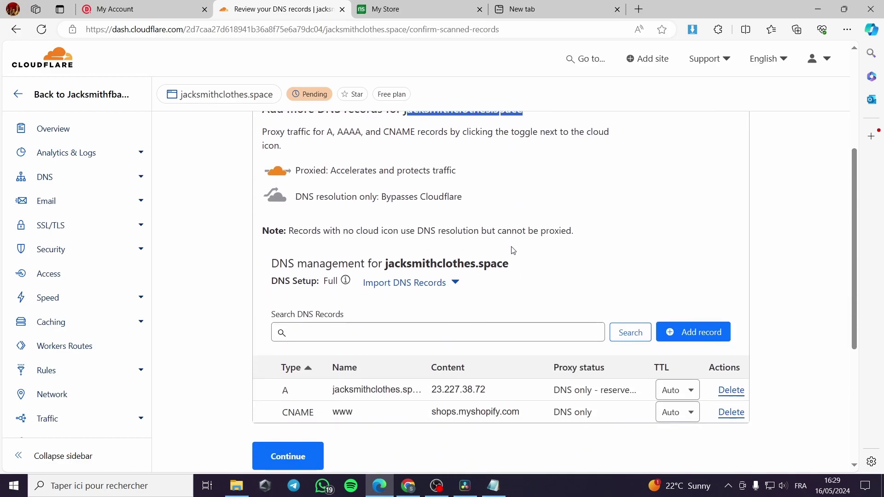
pyautogui.scroll(-1, 512, 250)
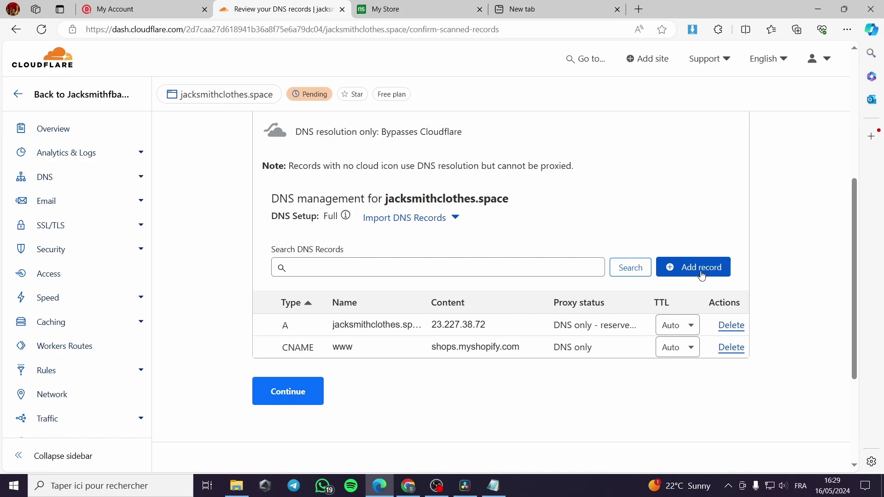
pyautogui.scroll(3, 364, 321)
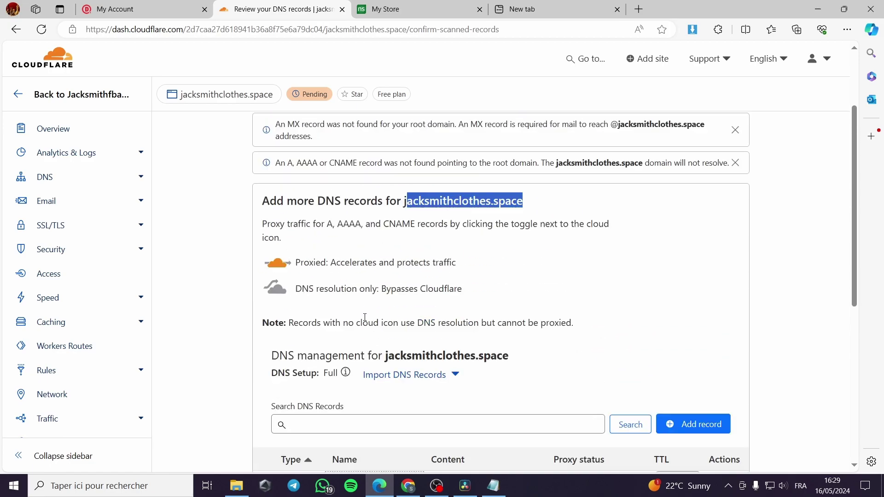
pyautogui.scroll(-3, 365, 321)
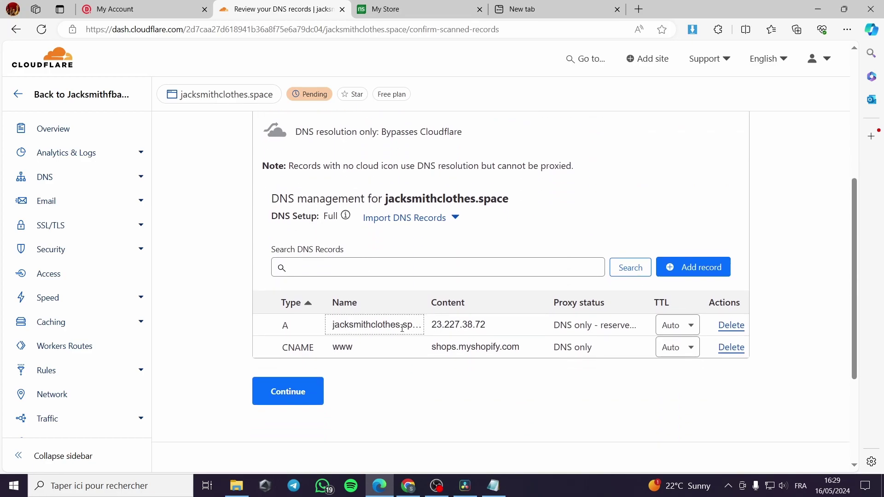
pyautogui.scroll(-1, 482, 299)
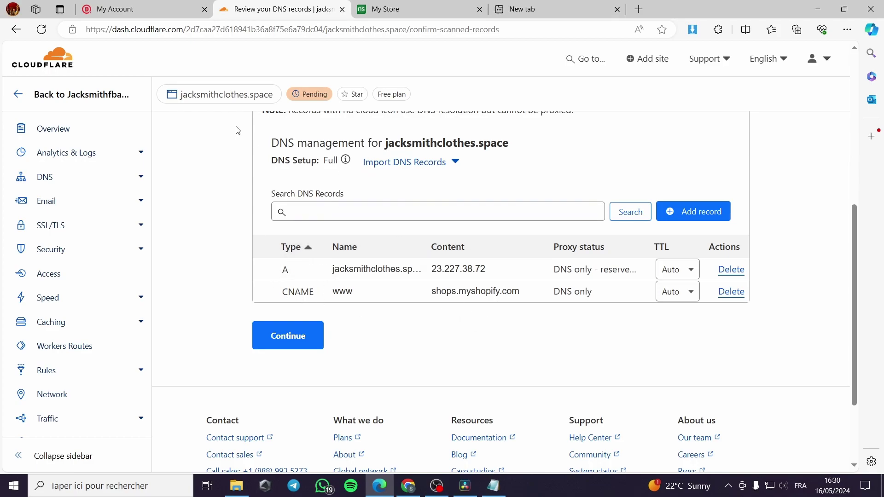
# Open jacksmithclothes.space in Domain.com's Domains list and expand its Advanced Tools
pyautogui.click(105, 7)
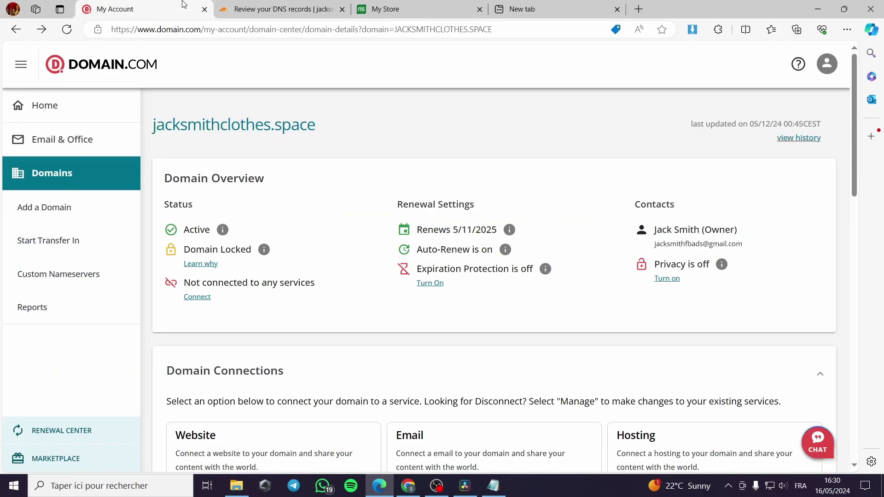
pyautogui.click(66, 174)
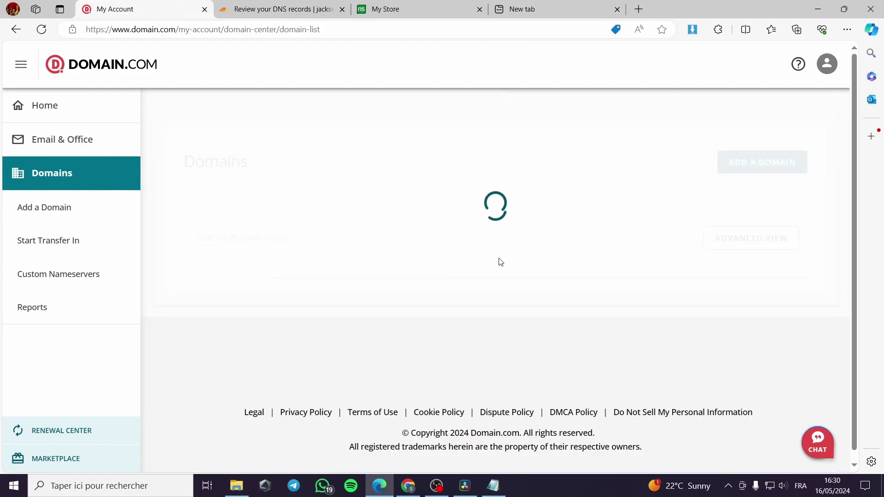
pyautogui.scroll(-10, 541, 282)
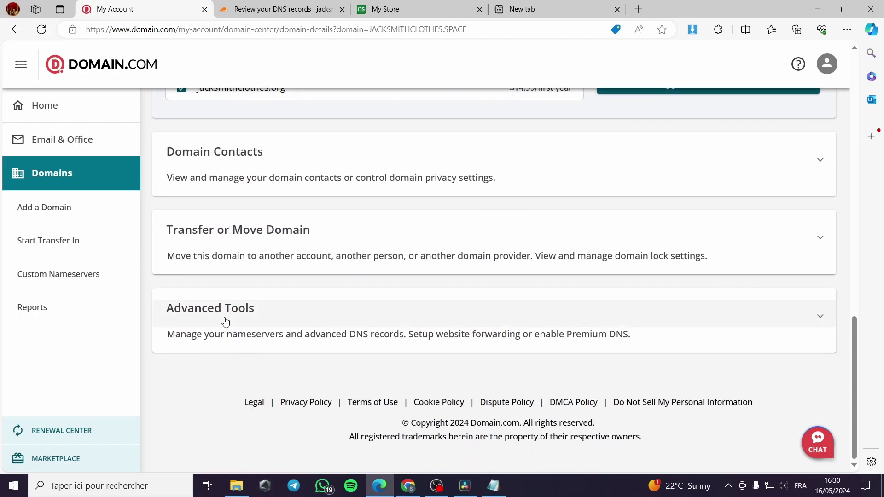
pyautogui.click(225, 309)
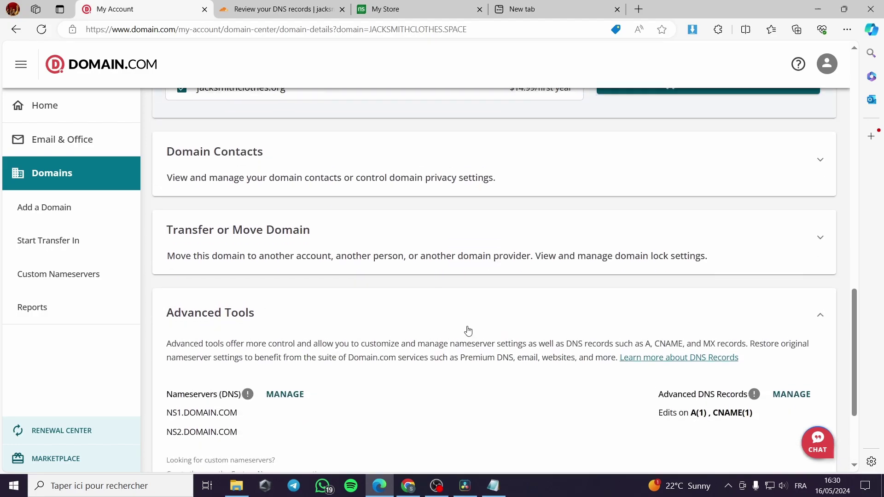
pyautogui.scroll(-2, 281, 398)
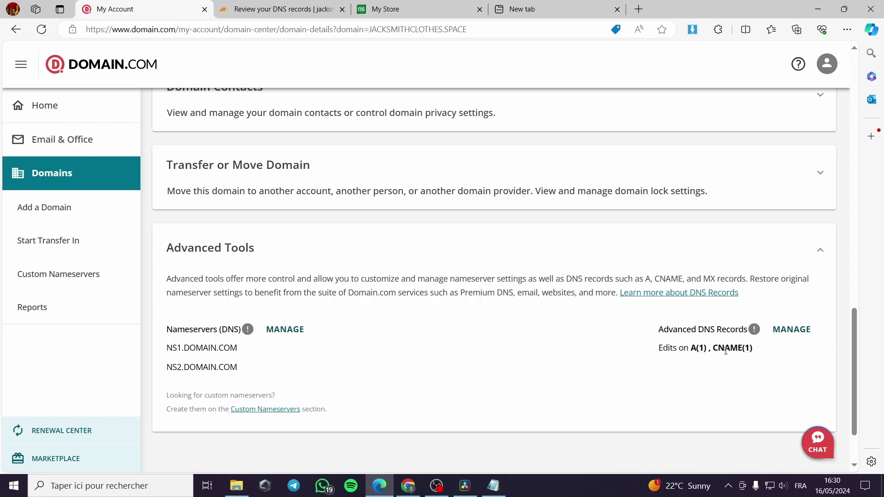
# Open Advanced DNS Records management, ticking Don't show again on the warning
pyautogui.click(779, 332)
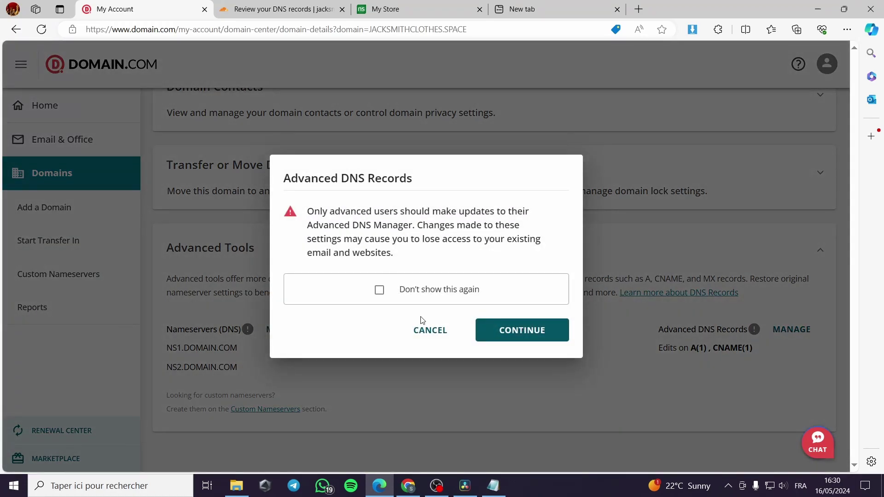
pyautogui.click(379, 290)
pyautogui.click(534, 332)
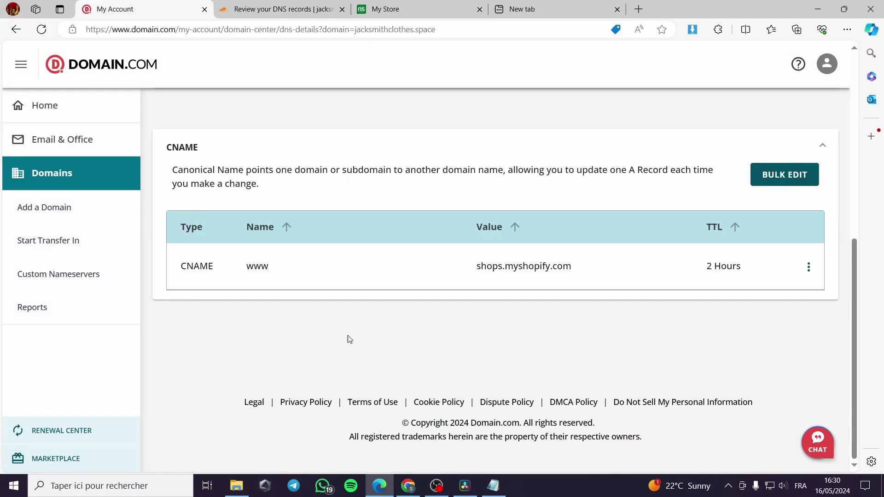
pyautogui.scroll(7, 374, 333)
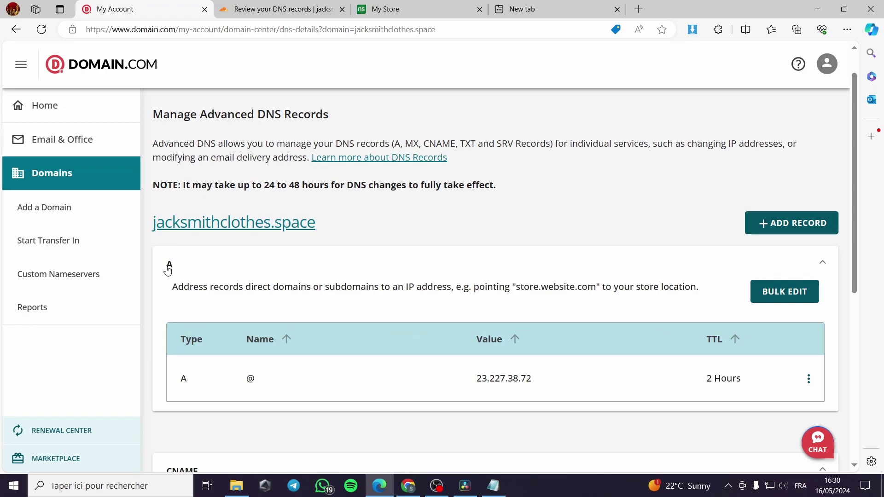
pyautogui.scroll(-5, 167, 270)
pyautogui.scroll(3, 175, 262)
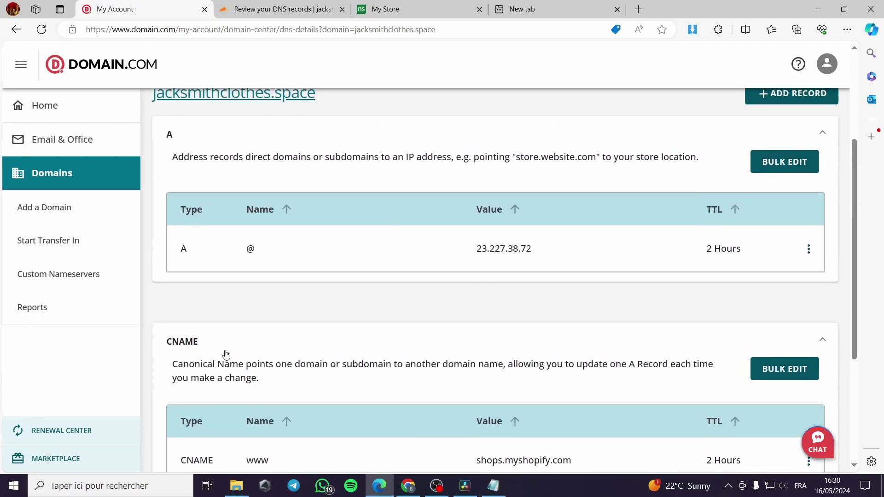
pyautogui.scroll(-1, 225, 355)
# Start a new Domain.com DNS record, comparing against Cloudflare's A record name
pyautogui.scroll(4, 456, 402)
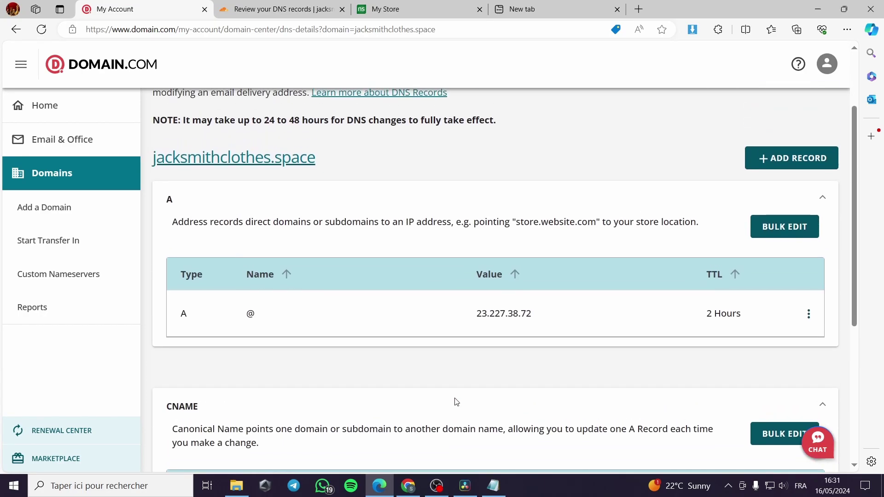
pyautogui.click(804, 264)
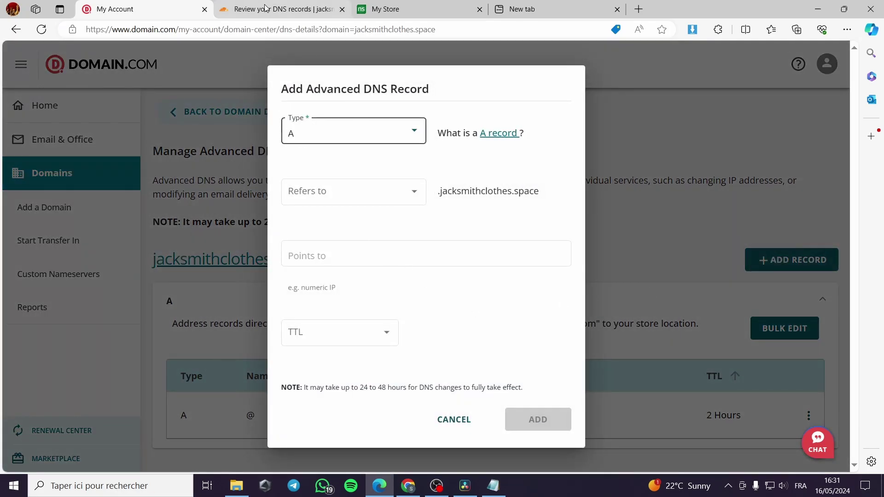
pyautogui.click(286, 9)
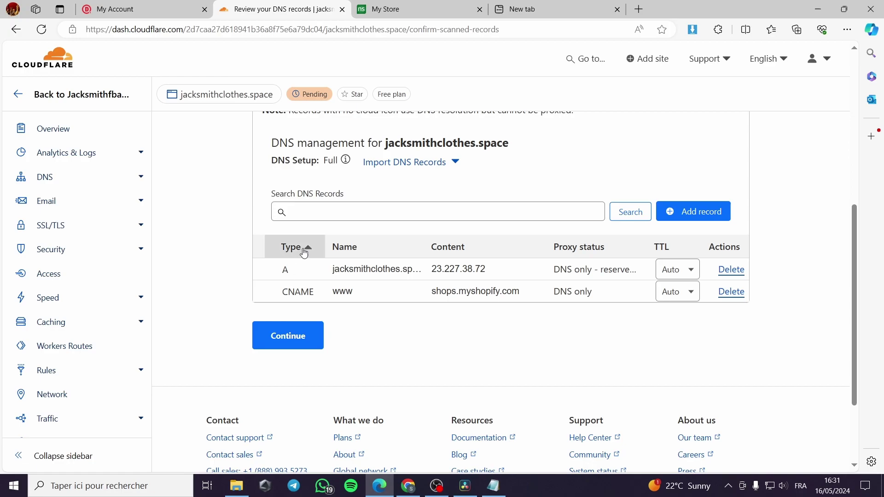
pyautogui.click(359, 275)
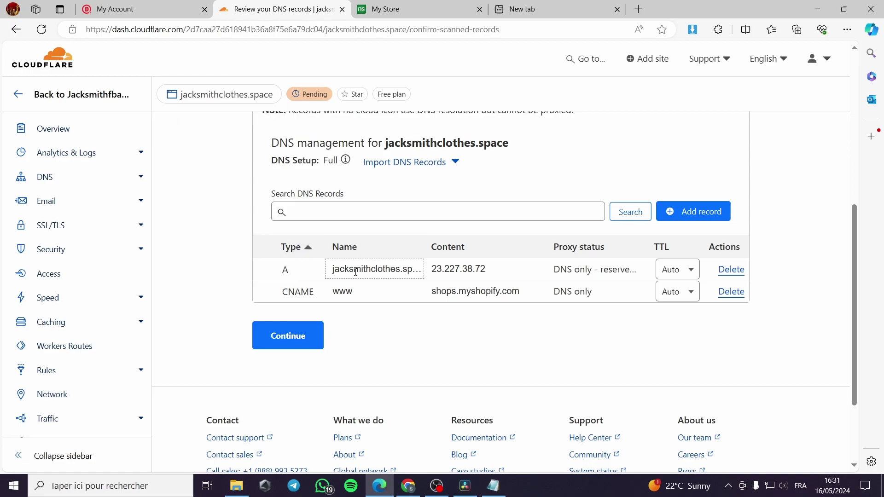
pyautogui.click(356, 271)
pyautogui.moveTo(333, 271); pyautogui.dragTo(409, 270)
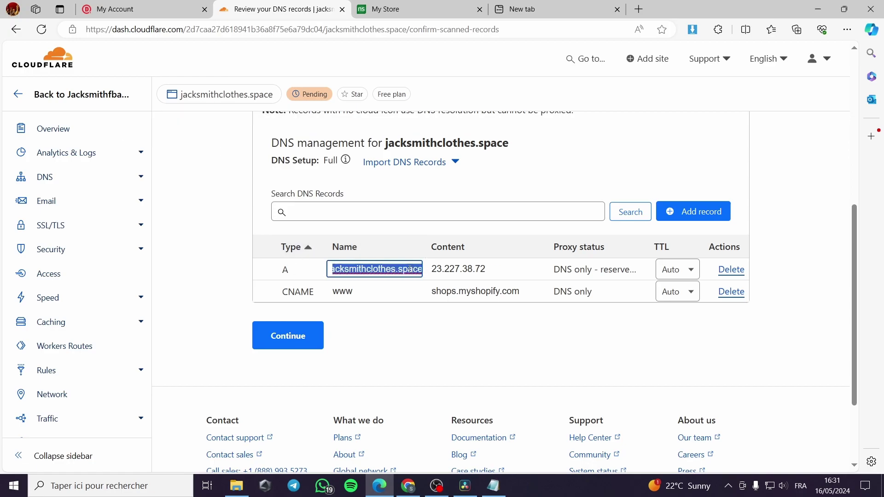
pyautogui.click(195, 5)
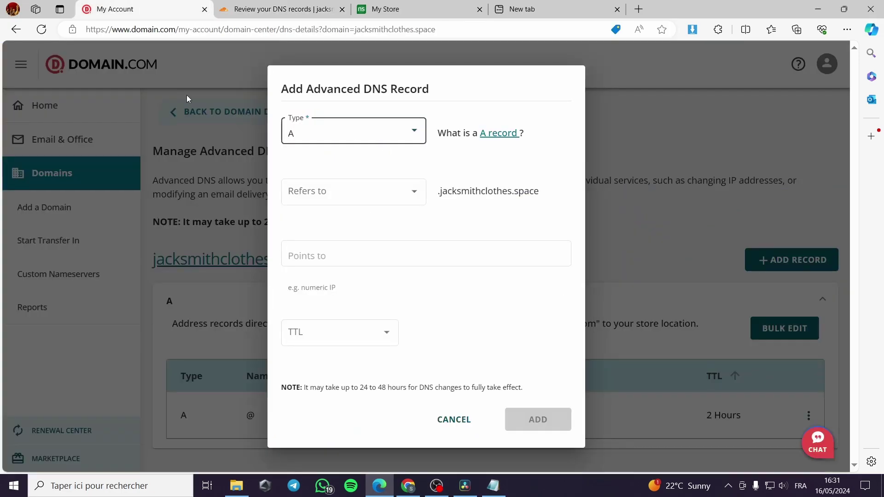
pyautogui.click(387, 194)
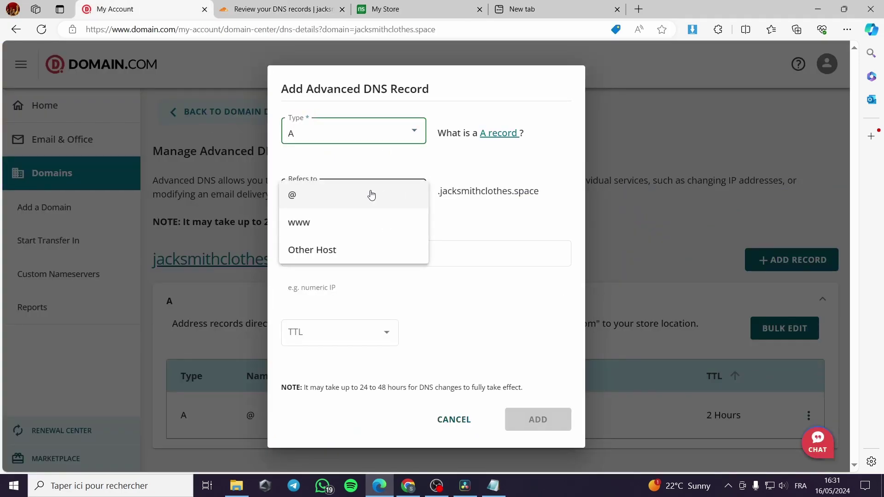
pyautogui.click(282, 10)
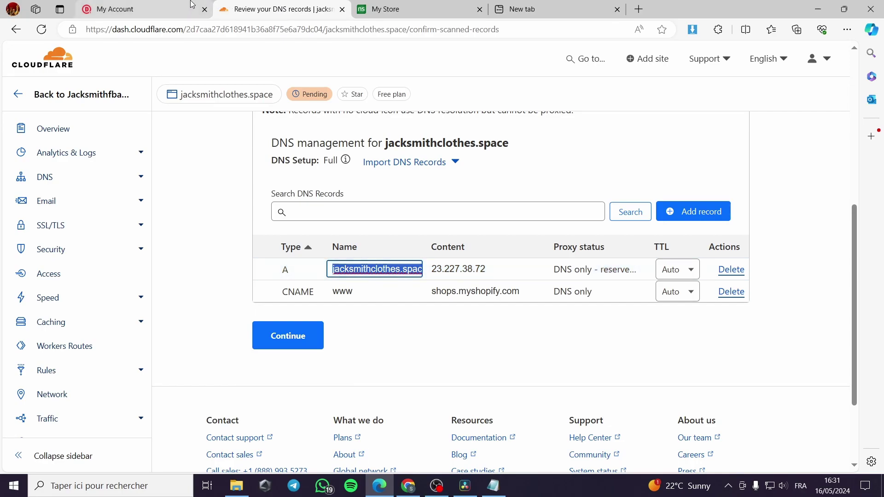
pyautogui.click(149, 5)
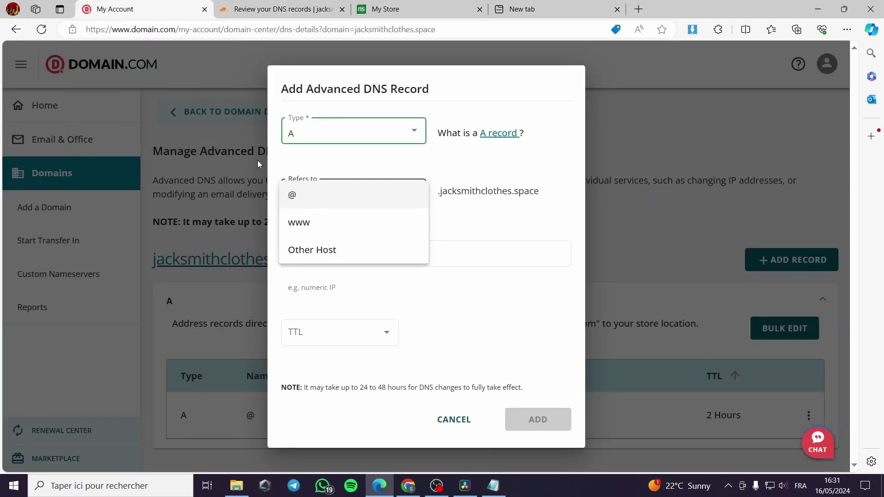
pyautogui.click(404, 158)
# Copy 23.227.38.72 from Cloudflare's A record into the new record's destination field
pyautogui.click(362, 257)
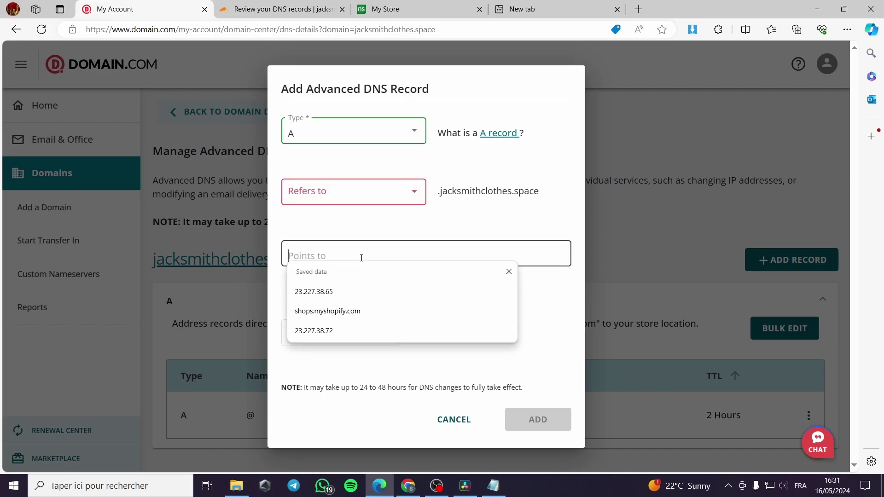
pyautogui.click(307, 12)
pyautogui.moveTo(486, 269); pyautogui.dragTo(432, 269)
pyautogui.rightClick(432, 269)
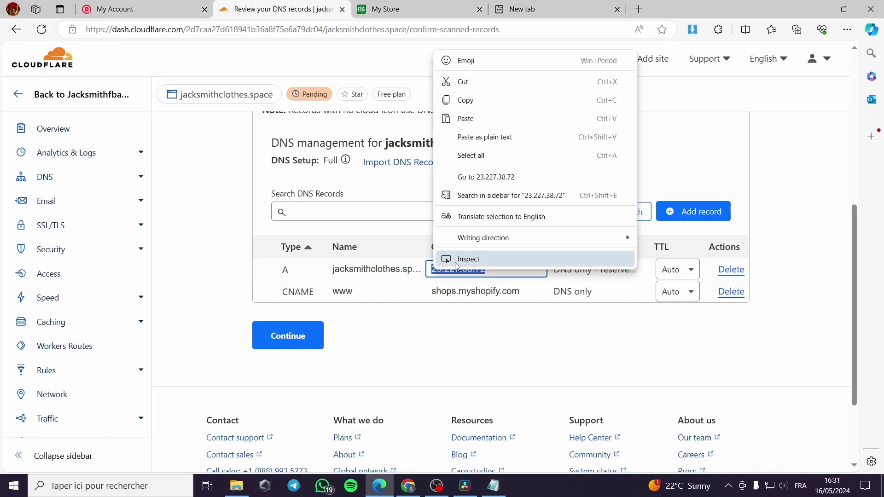
pyautogui.click(493, 107)
pyautogui.click(132, 9)
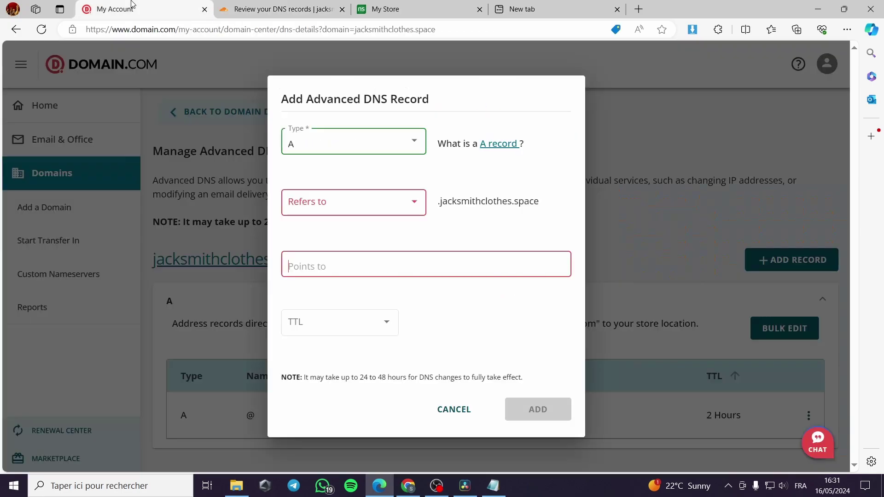
pyautogui.click(366, 262)
pyautogui.hotkey('ctrl', 'v')
# Set the new A record's host to @ and its TTL to 15 Minutes
pyautogui.click(363, 192)
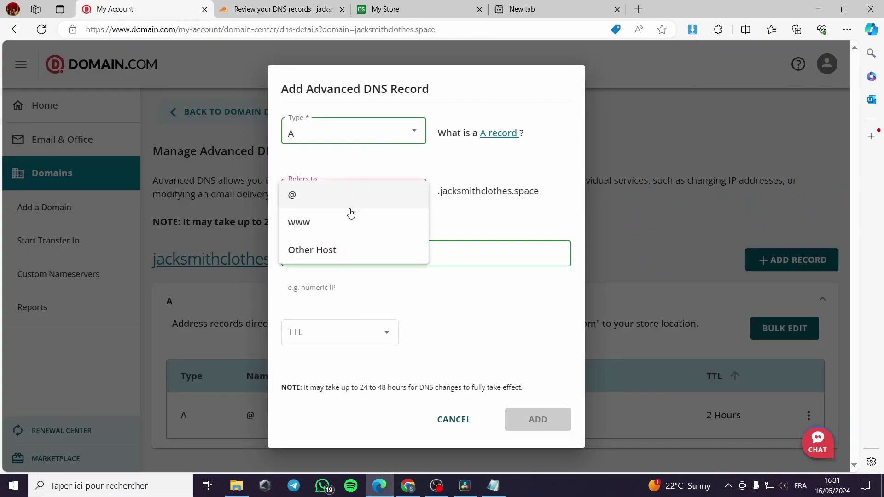
pyautogui.click(256, 13)
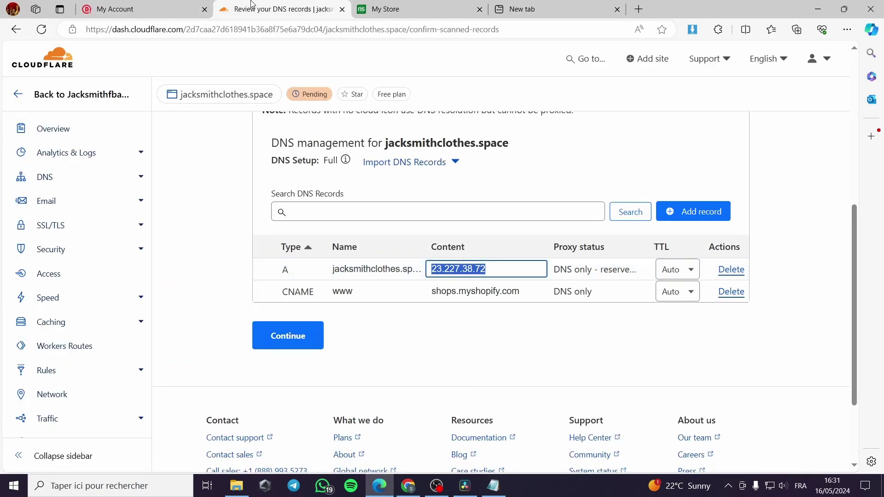
pyautogui.click(166, 4)
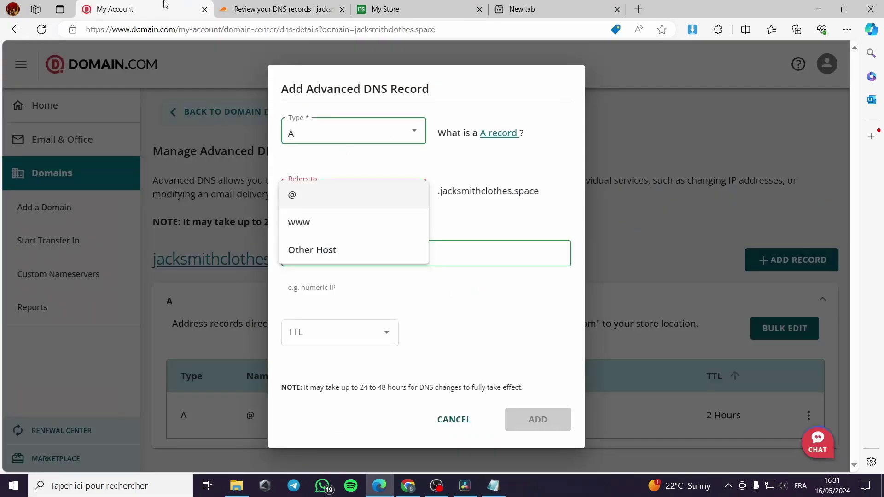
pyautogui.click(344, 203)
pyautogui.click(379, 340)
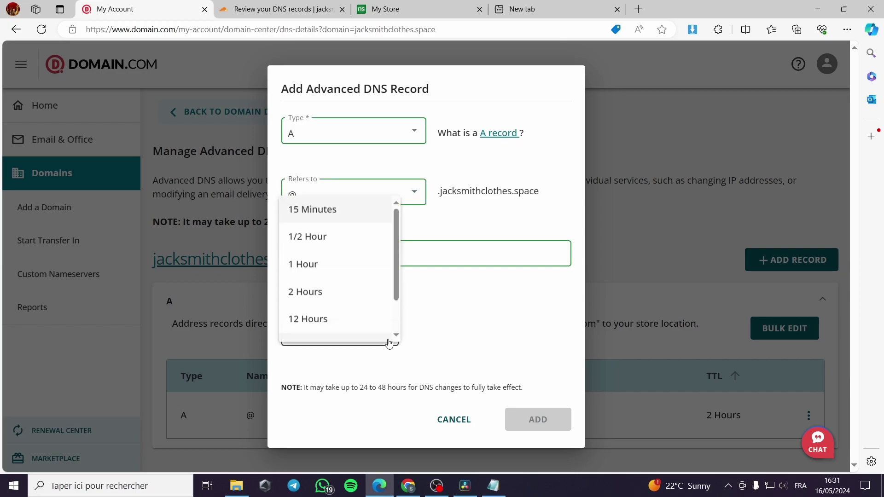
pyautogui.click(284, 5)
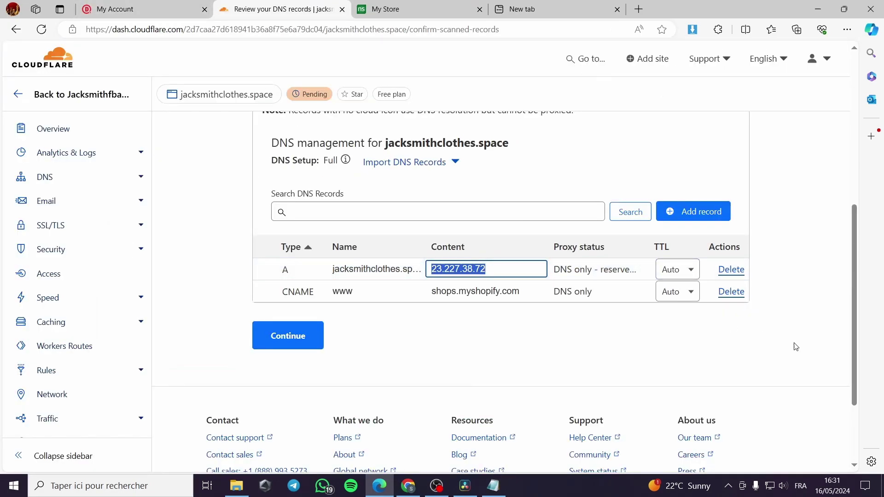
pyautogui.click(108, 6)
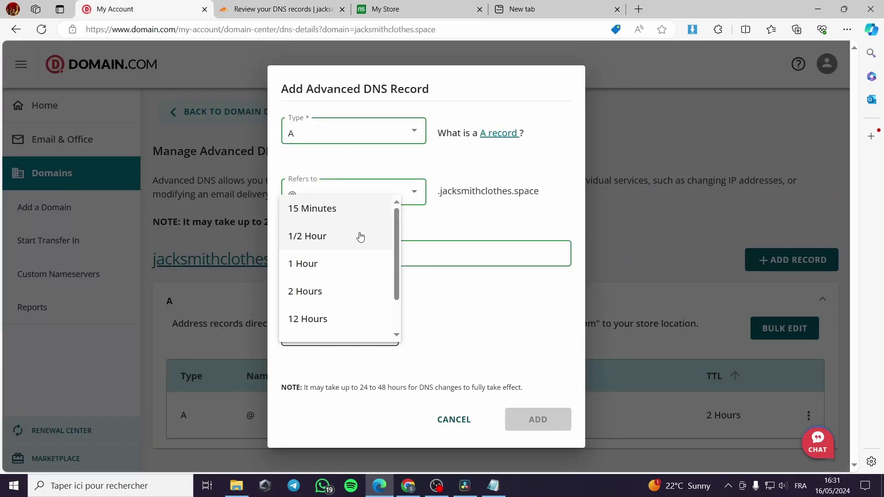
pyautogui.click(364, 210)
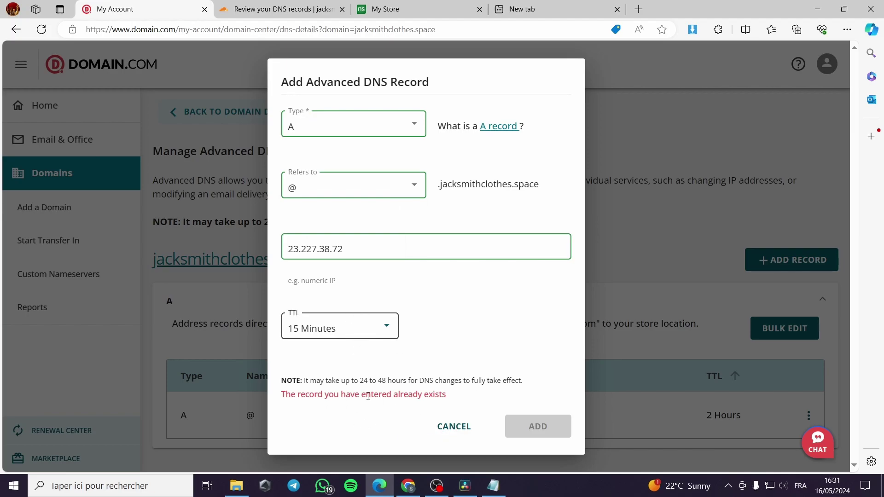
# Cancel the A record flagged as already existing and scroll the records list
pyautogui.click(452, 426)
pyautogui.scroll(-3, 596, 383)
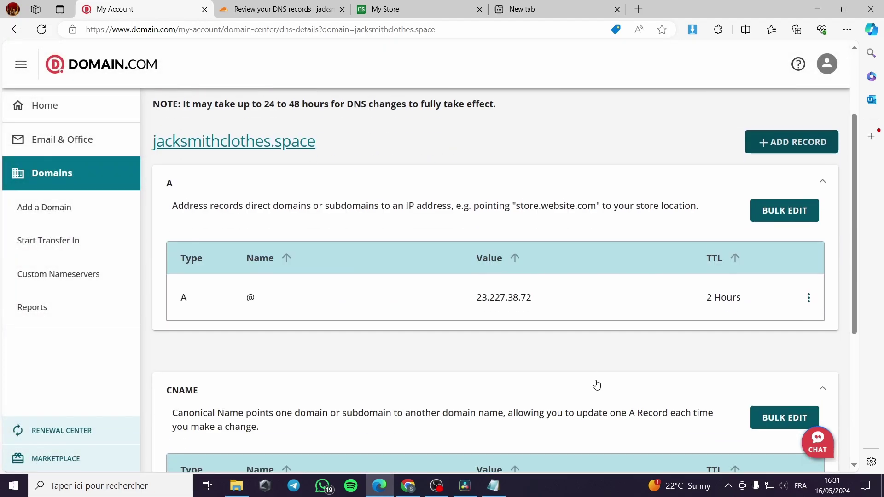
pyautogui.scroll(-2, 520, 303)
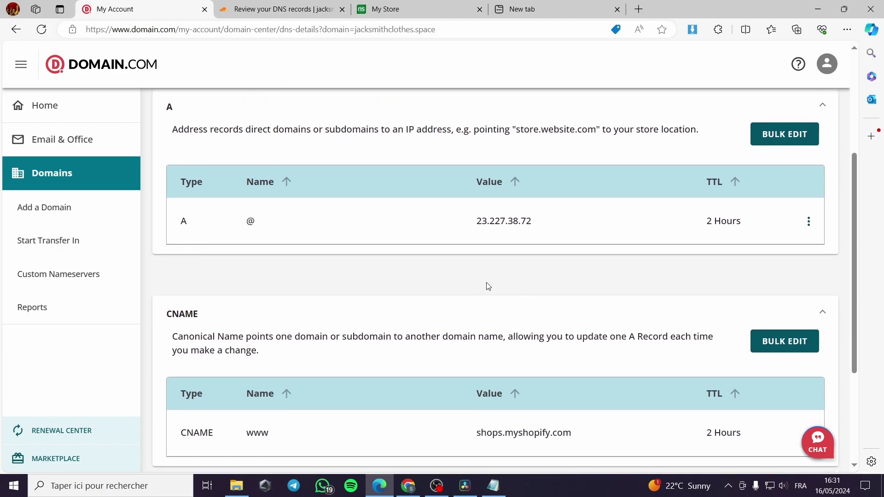
pyautogui.scroll(-2, 486, 288)
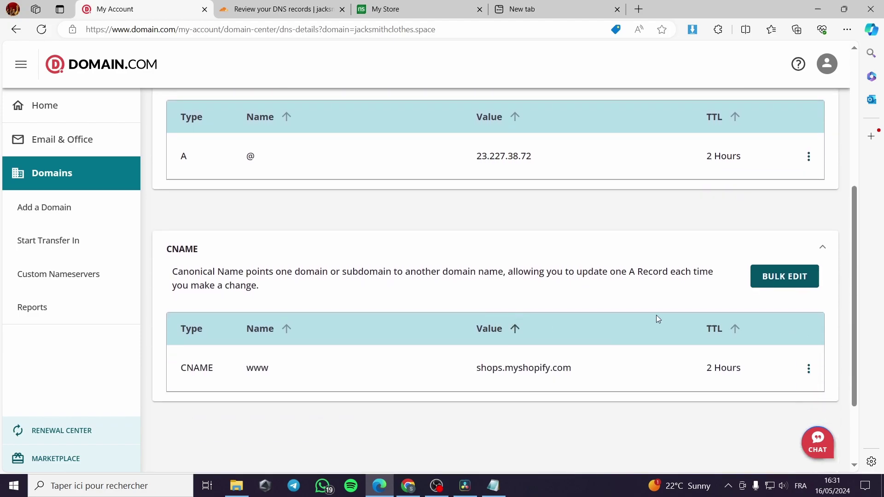
pyautogui.scroll(6, 658, 319)
pyautogui.click(779, 195)
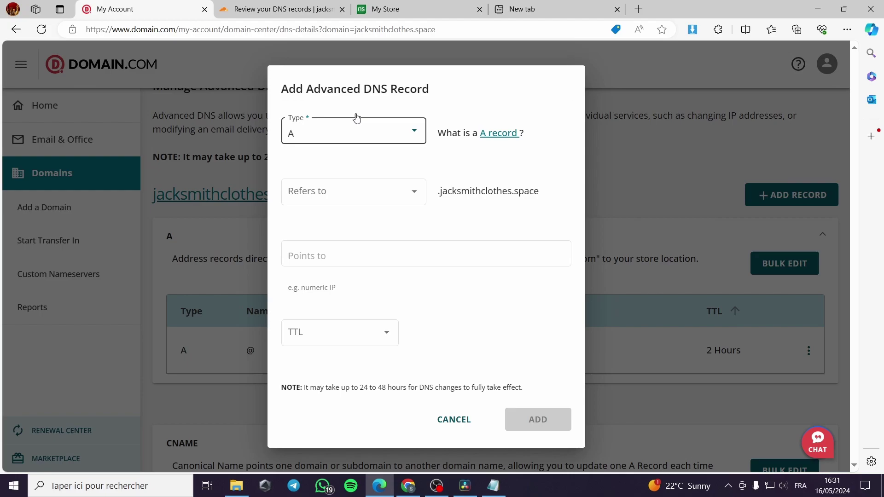
pyautogui.hotkey('ctrl', 'Tab')
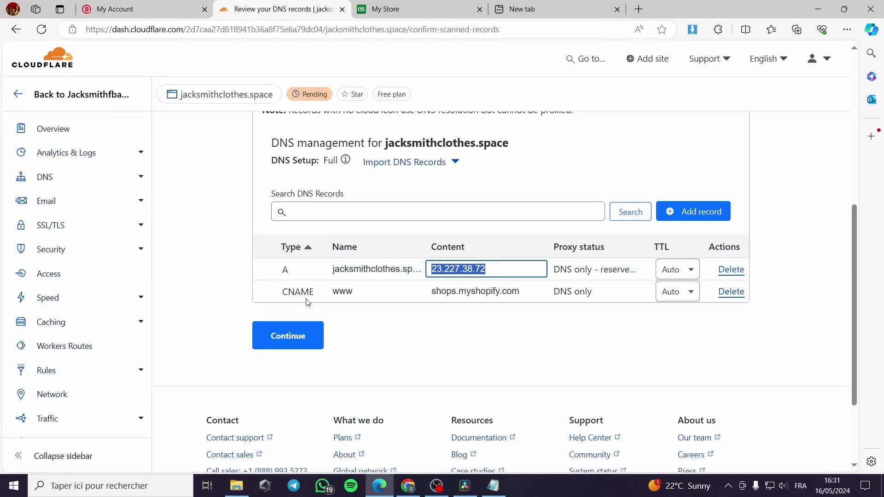
pyautogui.hotkey('ctrl', 'shift', 'Tab')
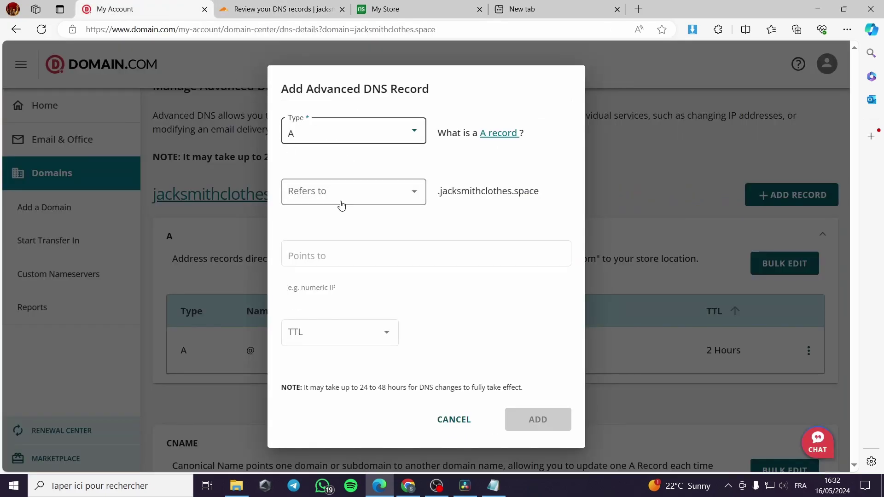
pyautogui.click(364, 133)
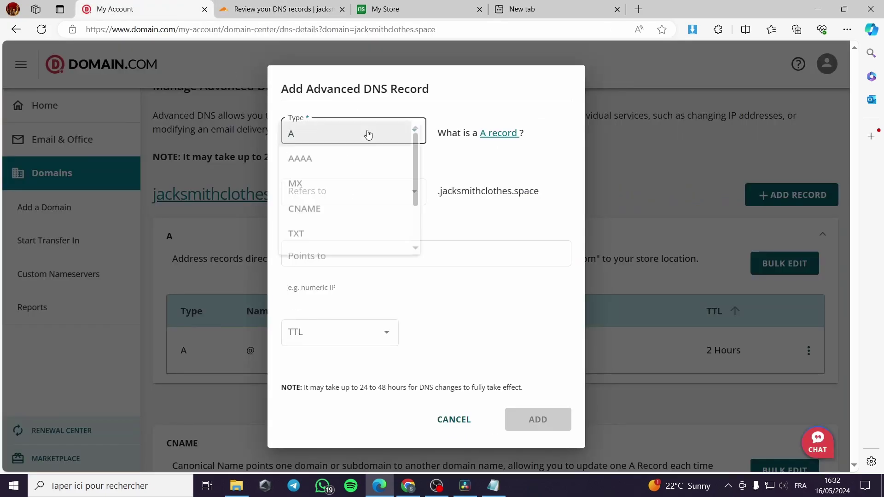
pyautogui.click(331, 216)
pyautogui.click(369, 213)
pyautogui.click(372, 237)
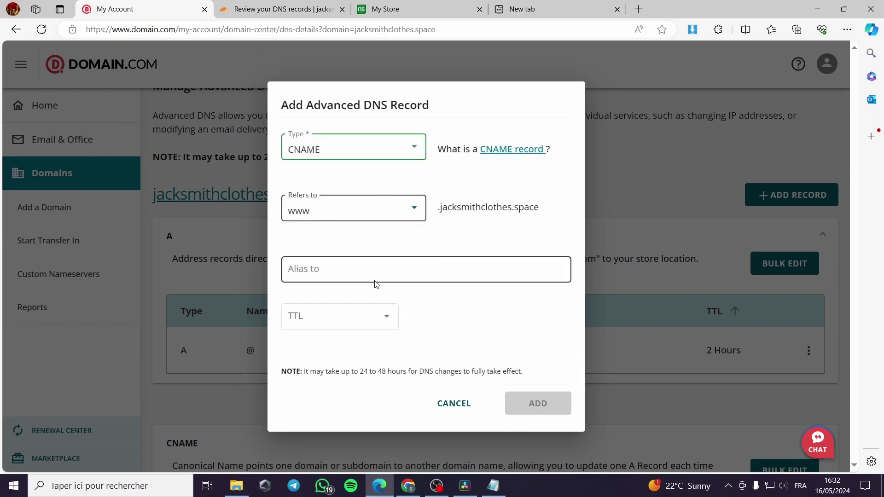
# Copy shops.myshopify.com from Cloudflare into Alias to and set TTL to 1/2 Hour
pyautogui.click(260, 9)
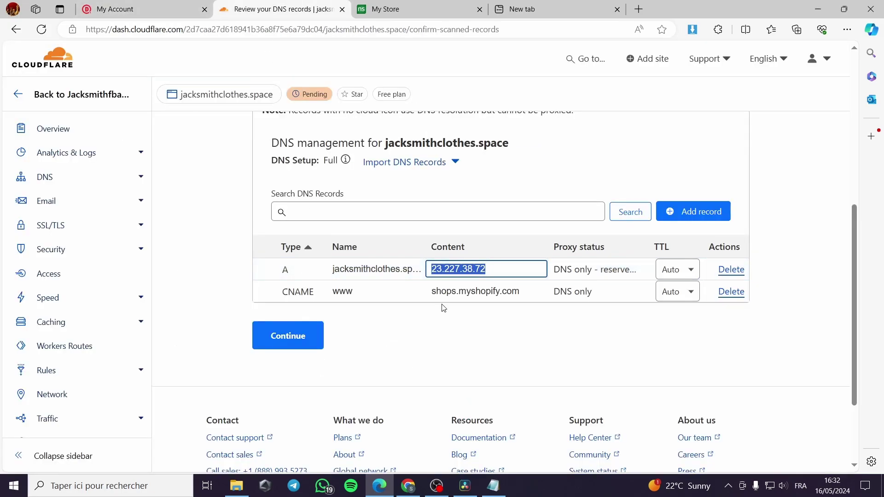
pyautogui.moveTo(433, 294); pyautogui.dragTo(522, 294)
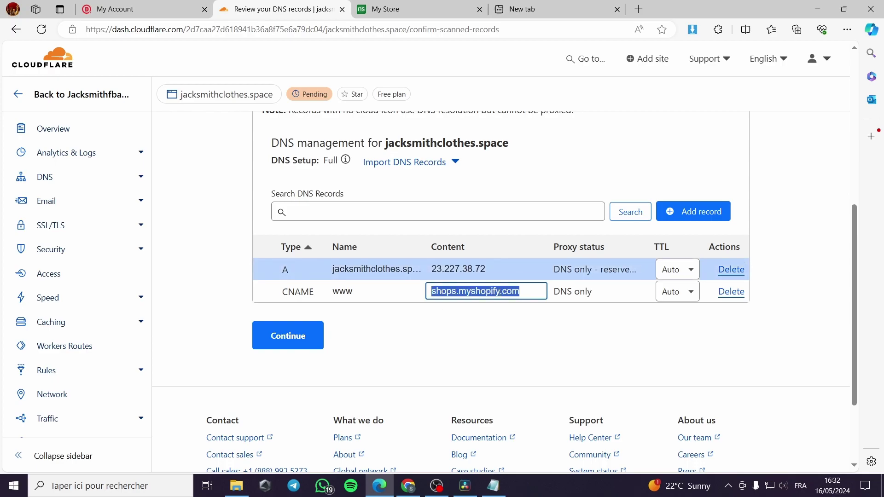
pyautogui.rightClick(501, 291)
pyautogui.click(566, 133)
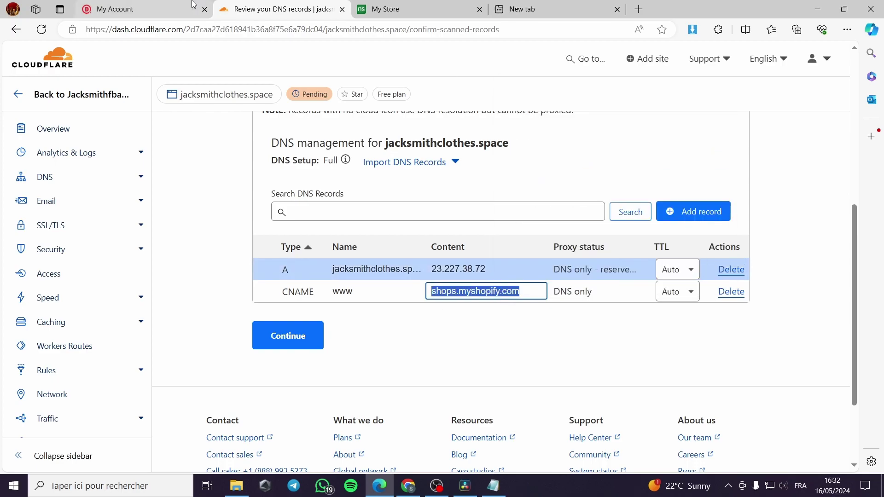
pyautogui.click(115, 9)
pyautogui.click(346, 269)
pyautogui.hotkey('ctrl', 'v')
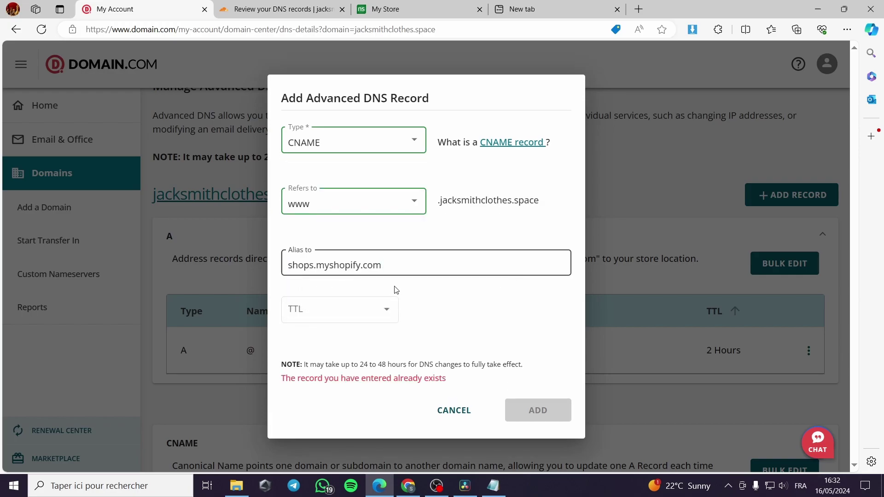
pyautogui.click(385, 310)
pyautogui.click(336, 348)
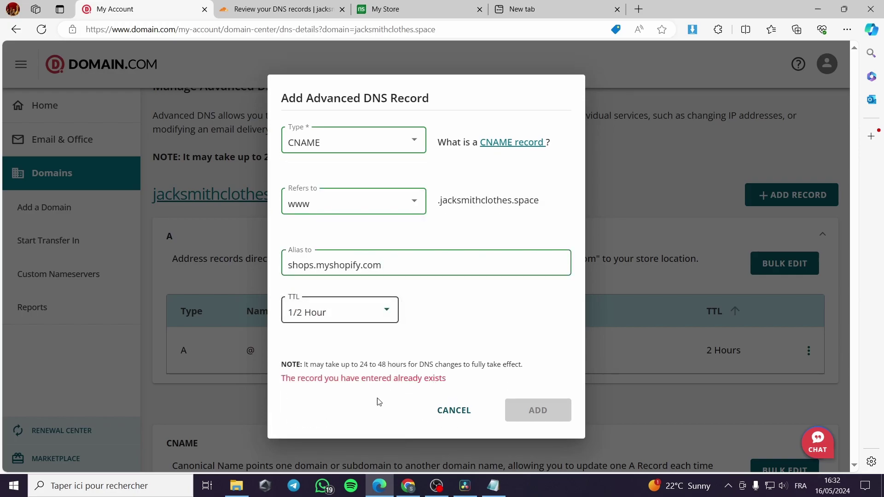
# Cancel the duplicate CNAME form and compare Domain.com's records with Cloudflare's
pyautogui.click(453, 411)
pyautogui.click(281, 8)
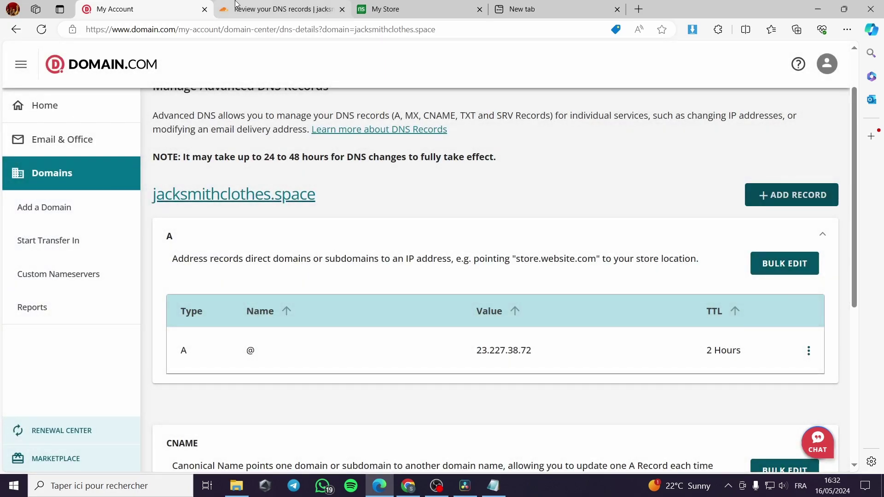
pyautogui.click(402, 351)
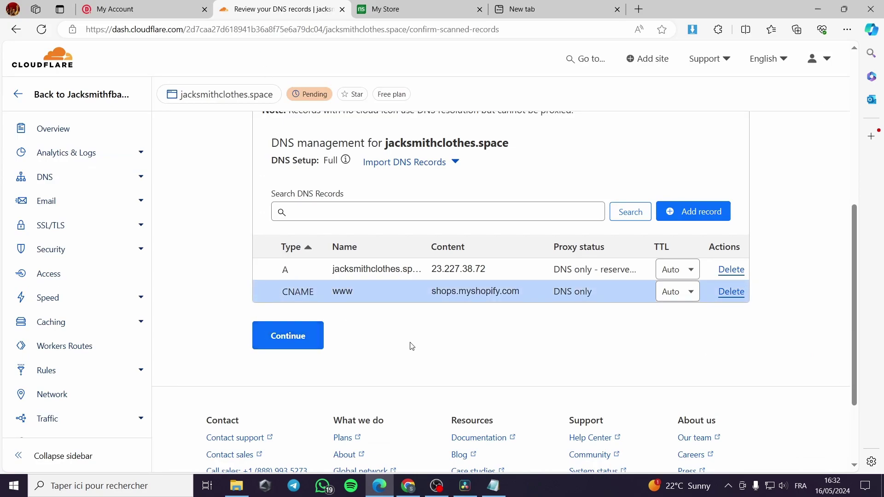
pyautogui.scroll(1, 410, 348)
pyautogui.click(128, 6)
pyautogui.scroll(-3, 695, 342)
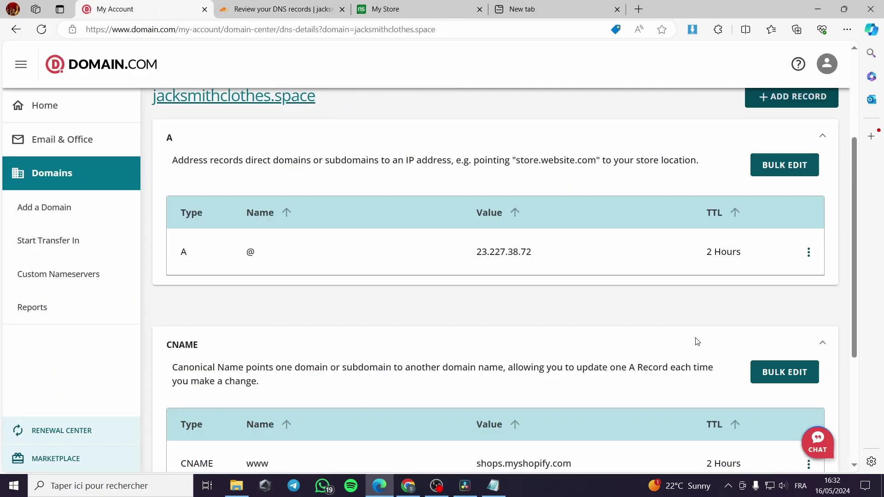
pyautogui.scroll(-3, 179, 218)
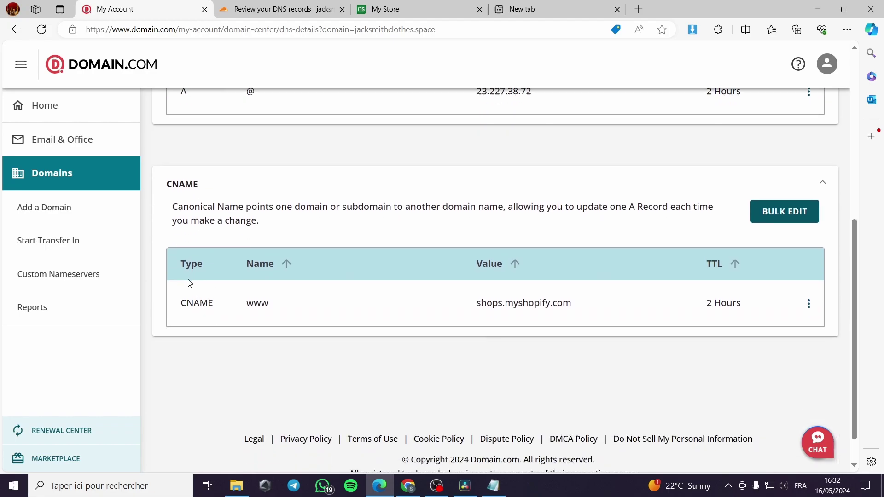
pyautogui.scroll(3, 572, 280)
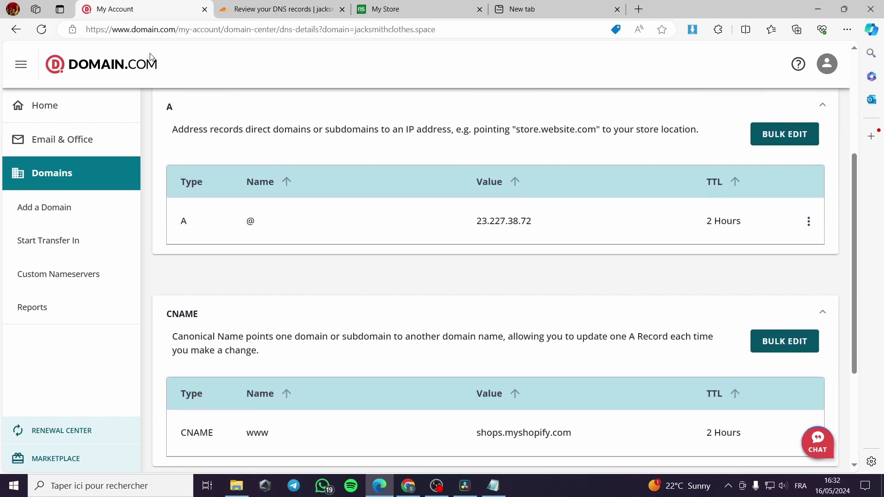
# Continue past Cloudflare's DNS review to reveal the assigned galilea and leo nameservers
pyautogui.click(258, 9)
pyautogui.click(286, 397)
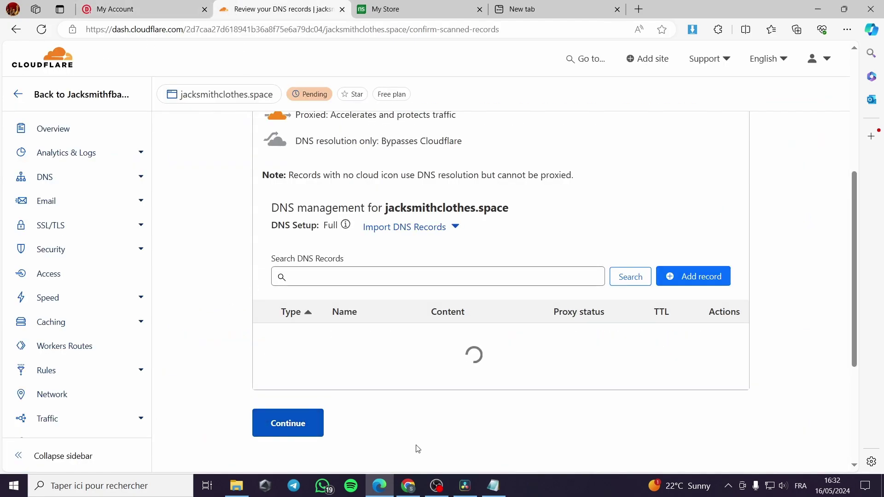
pyautogui.scroll(-5, 426, 449)
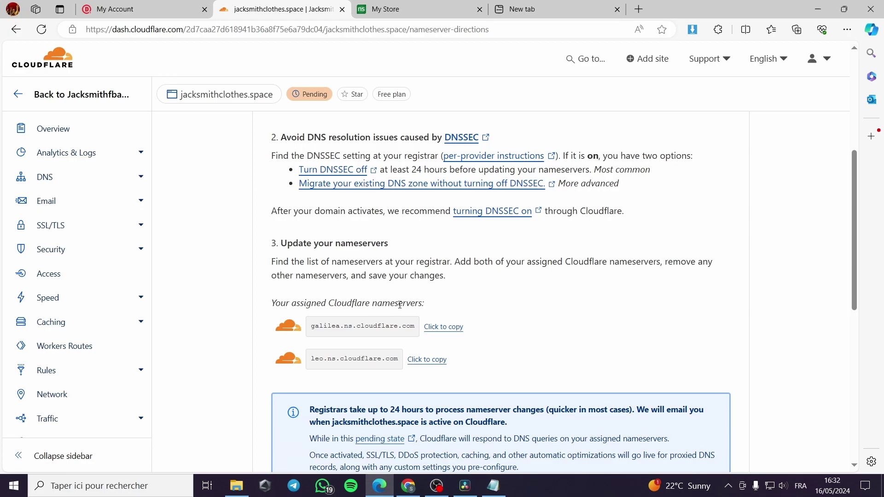
pyautogui.scroll(-2, 415, 323)
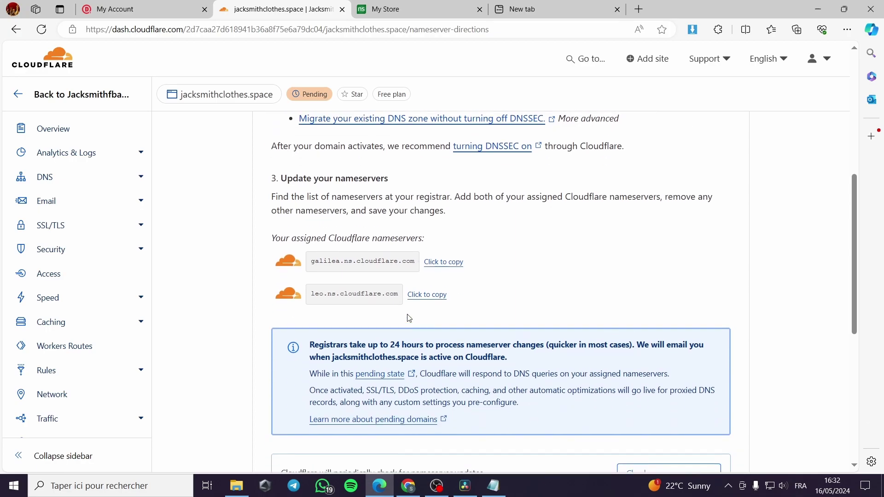
# Expand jacksmithclothes.space's Advanced Tools at Domain.com, showing nameservers NS1/NS2.DOMAIN.COM
pyautogui.click(169, 7)
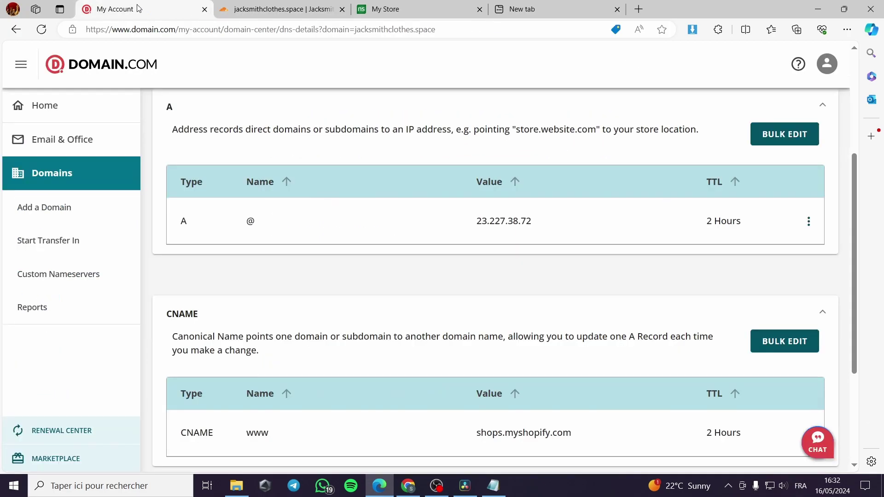
pyautogui.click(63, 182)
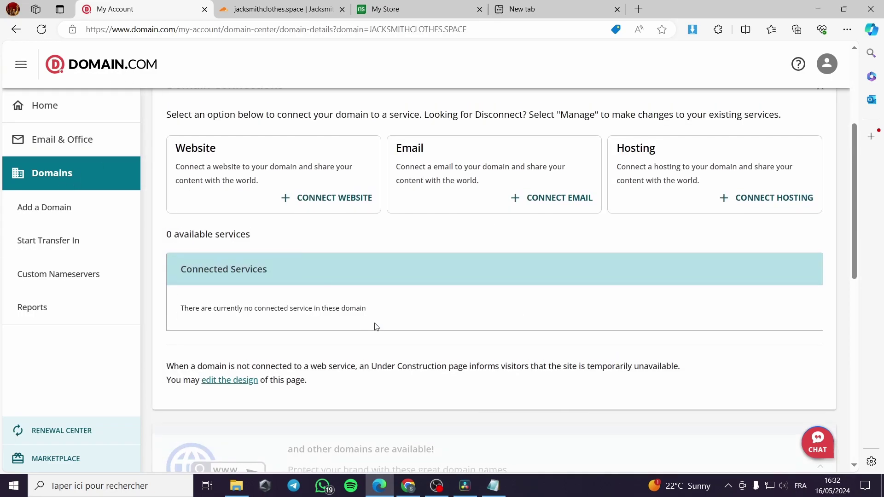
pyautogui.scroll(-10, 376, 327)
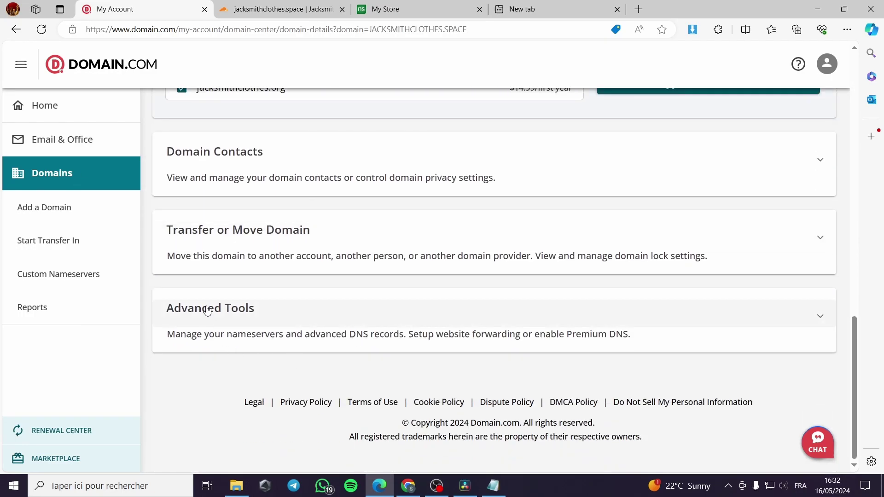
pyautogui.click(207, 312)
pyautogui.scroll(-3, 207, 311)
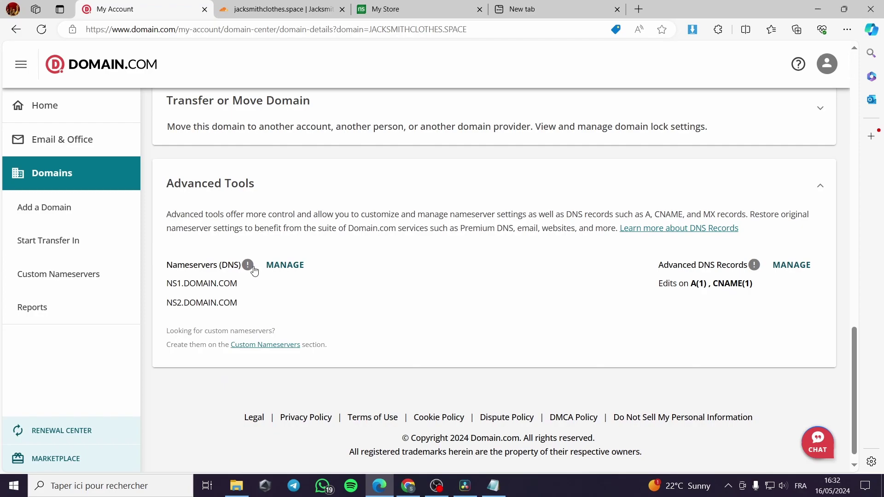
# Replace the first nameserver NS1.DOMAIN.COM with galilea.ns.cloudflare.com copied from Cloudflare
pyautogui.click(286, 266)
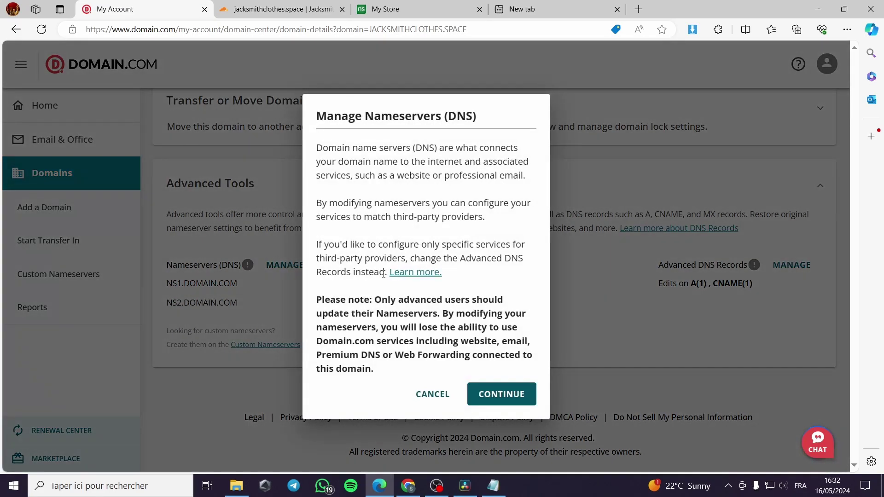
pyautogui.click(514, 397)
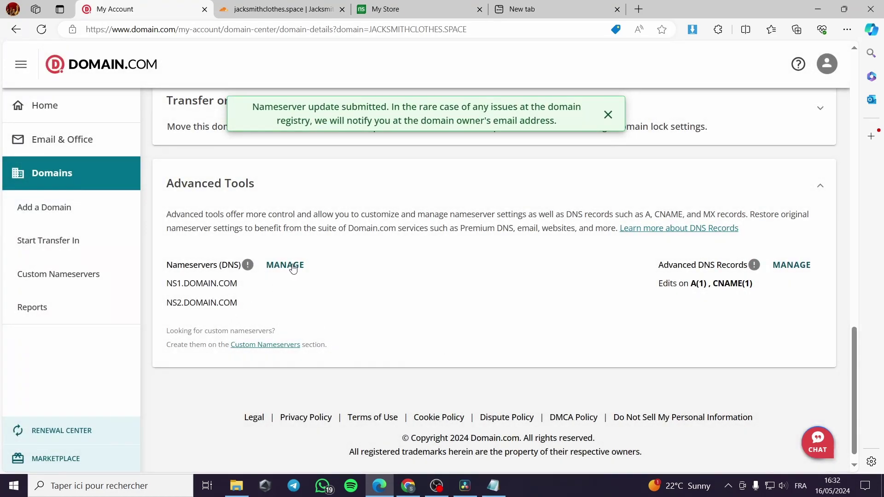
pyautogui.click(292, 267)
pyautogui.click(496, 390)
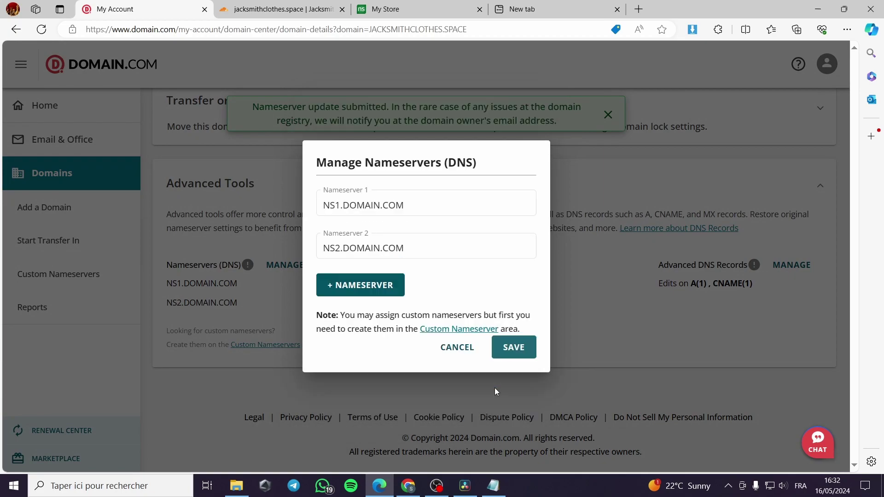
pyautogui.click(409, 201)
pyautogui.click(272, 6)
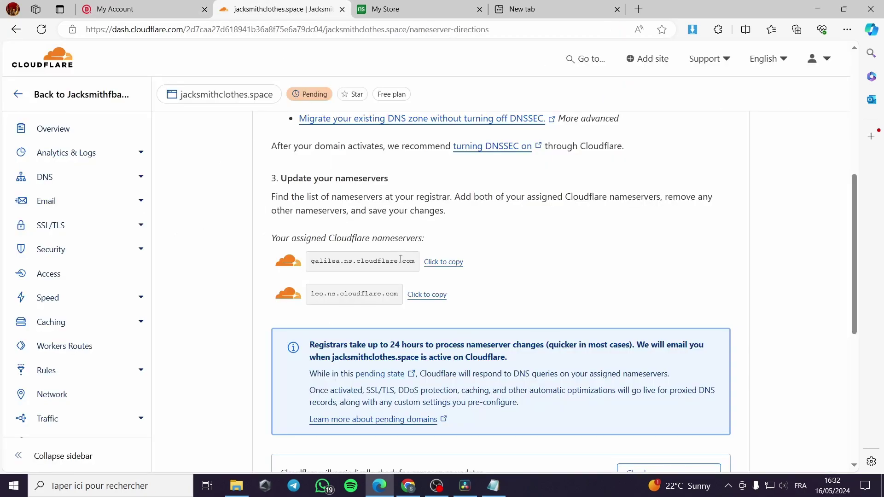
pyautogui.moveTo(415, 266); pyautogui.dragTo(307, 266)
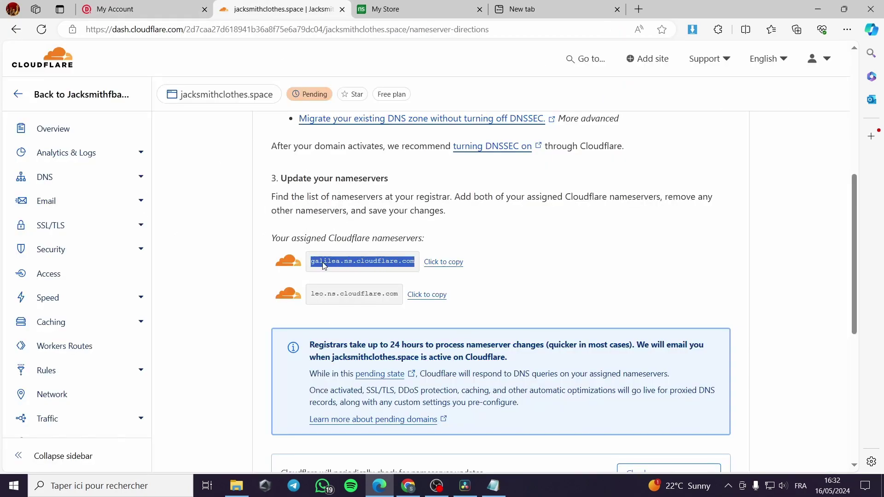
pyautogui.rightClick(322, 265)
pyautogui.click(354, 274)
pyautogui.click(194, 5)
pyautogui.moveTo(417, 210); pyautogui.dragTo(297, 210)
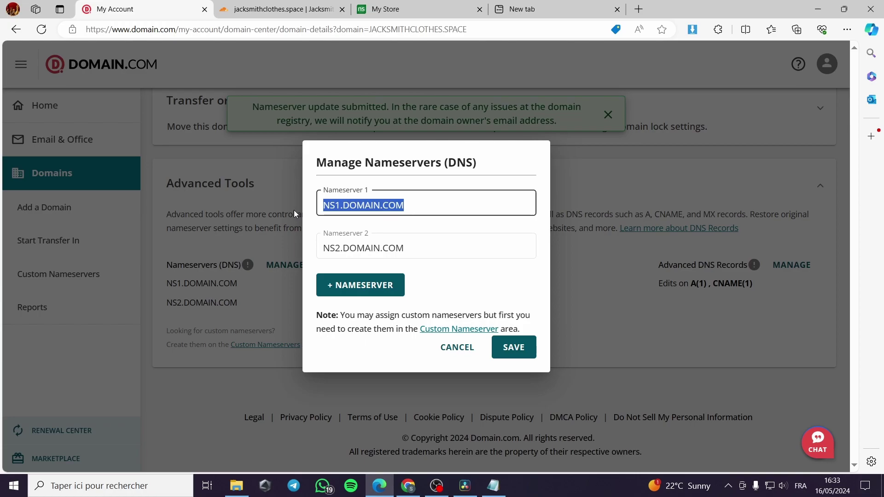
pyautogui.hotkey('ctrl', 'v')
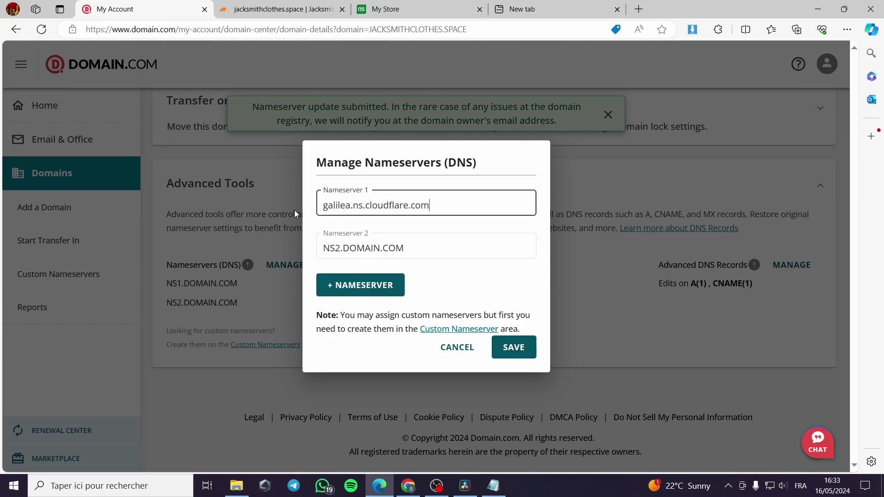
# Replace NS2.DOMAIN.COM with leo.ns.cloudflare.com and save the nameserver update
pyautogui.click(431, 251)
pyautogui.hotkey('ctrl', 'Tab')
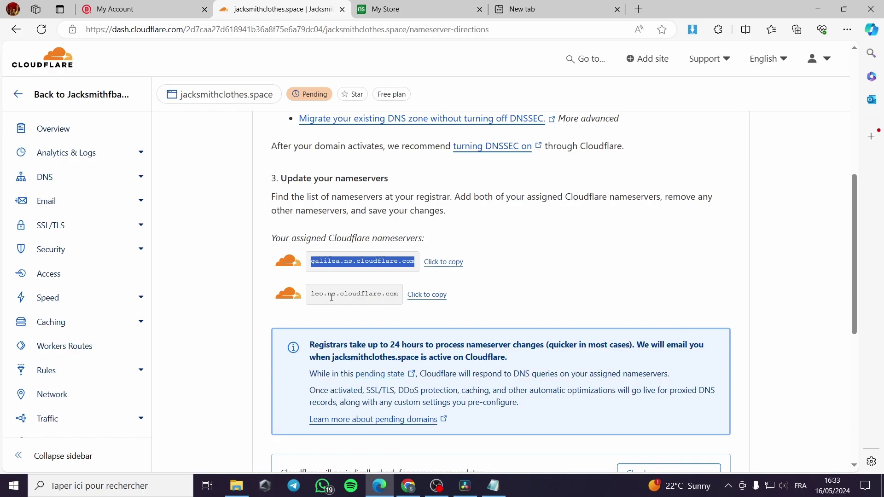
pyautogui.click(427, 297)
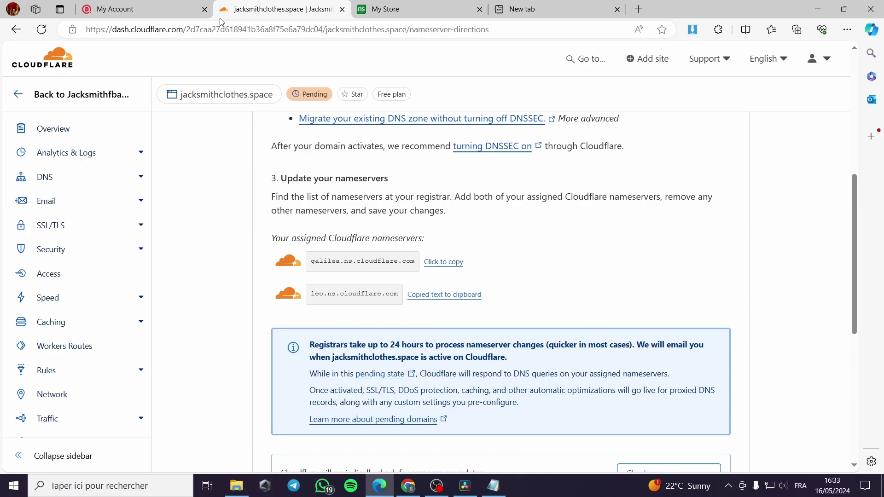
pyautogui.click(141, 9)
pyautogui.click(325, 245)
pyautogui.moveTo(404, 248); pyautogui.dragTo(315, 261)
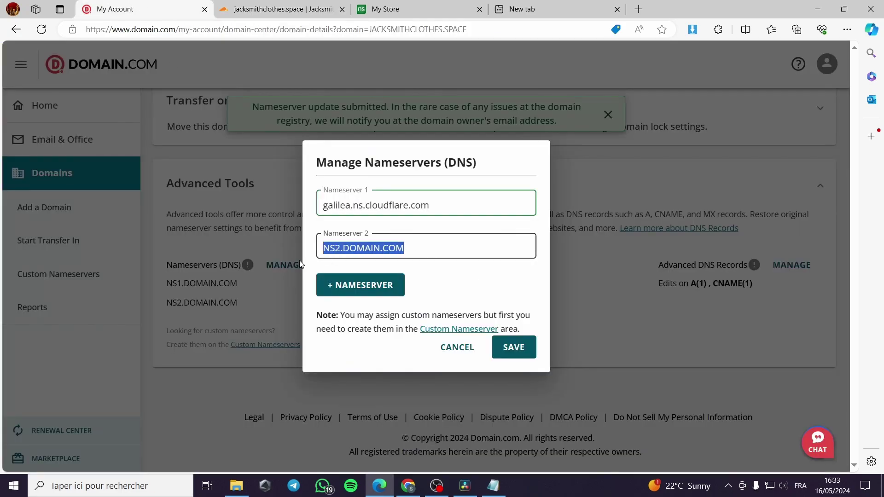
pyautogui.hotkey('ctrl', 'v')
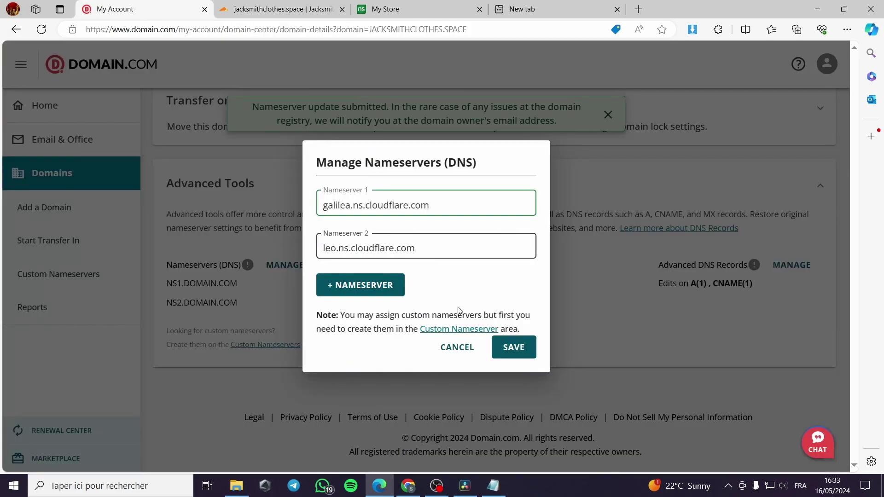
pyautogui.click(512, 348)
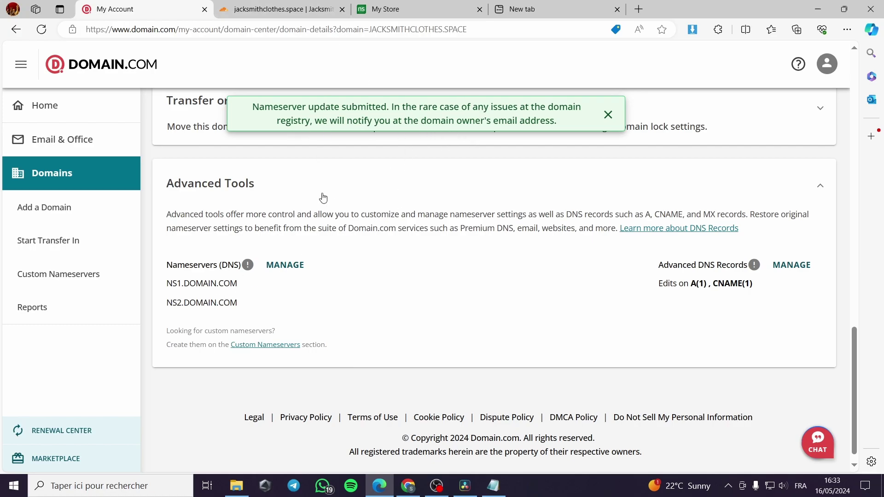
pyautogui.click(248, 4)
# Start Cloudflare's Quick Start Guide and keep Automatic HTTPS Rewrites on
pyautogui.scroll(-5, 341, 290)
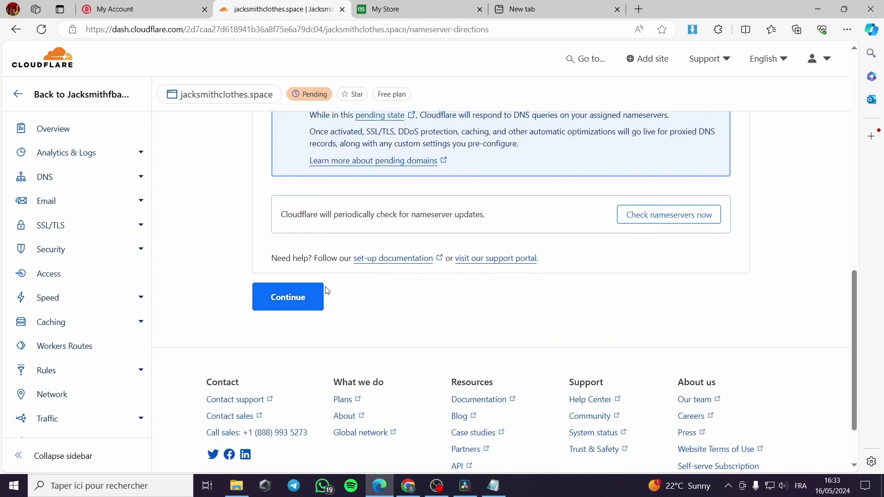
pyautogui.click(300, 297)
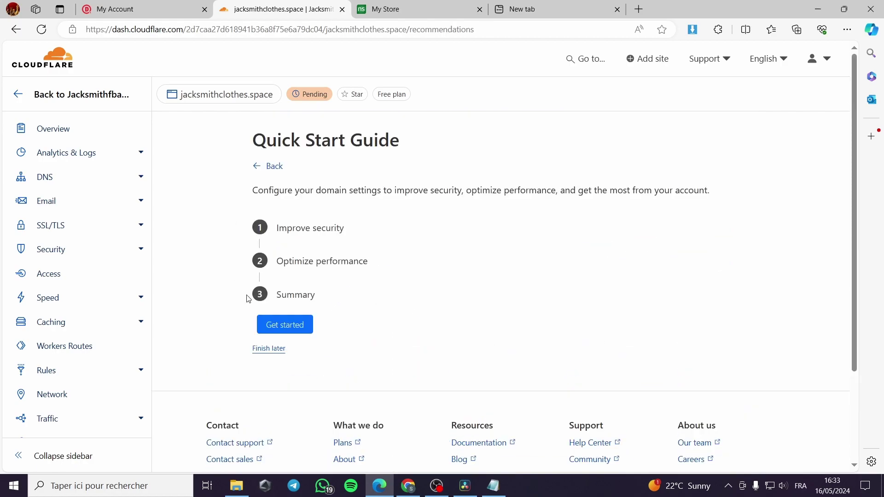
pyautogui.click(298, 326)
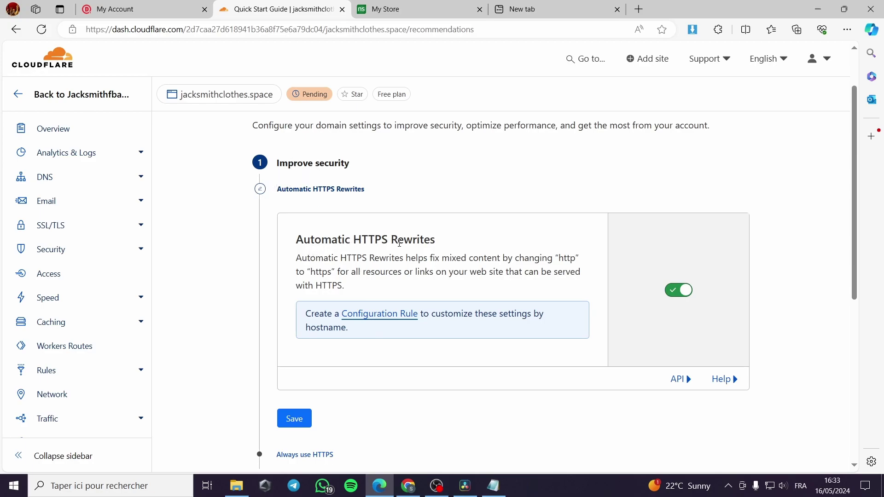
pyautogui.scroll(-3, 400, 386)
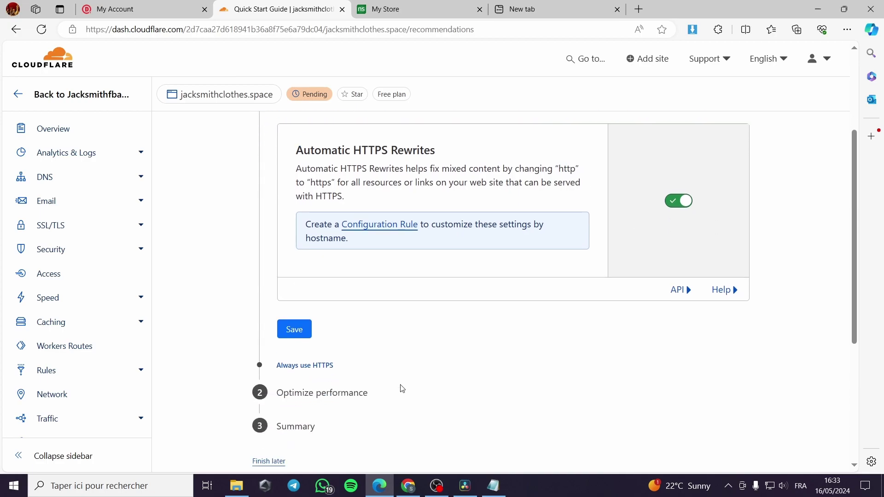
pyautogui.click(301, 290)
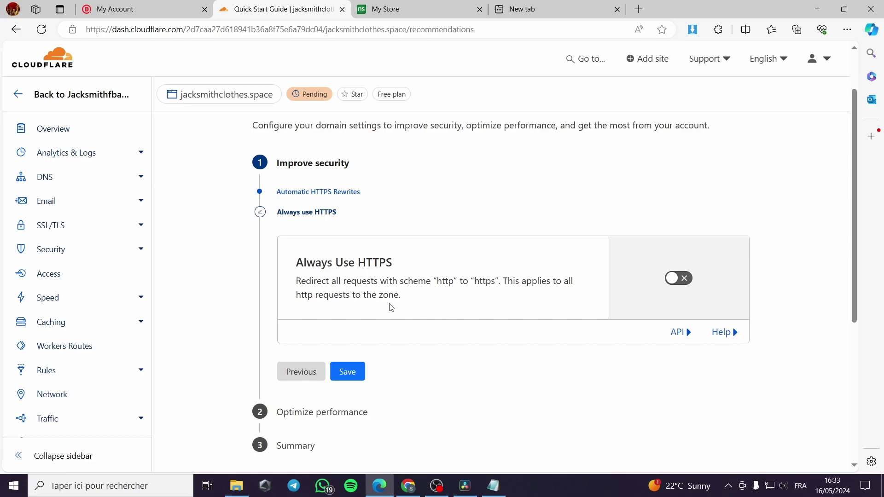
# Switch the Always Use HTTPS toggle on
pyautogui.moveTo(392, 263); pyautogui.dragTo(358, 265)
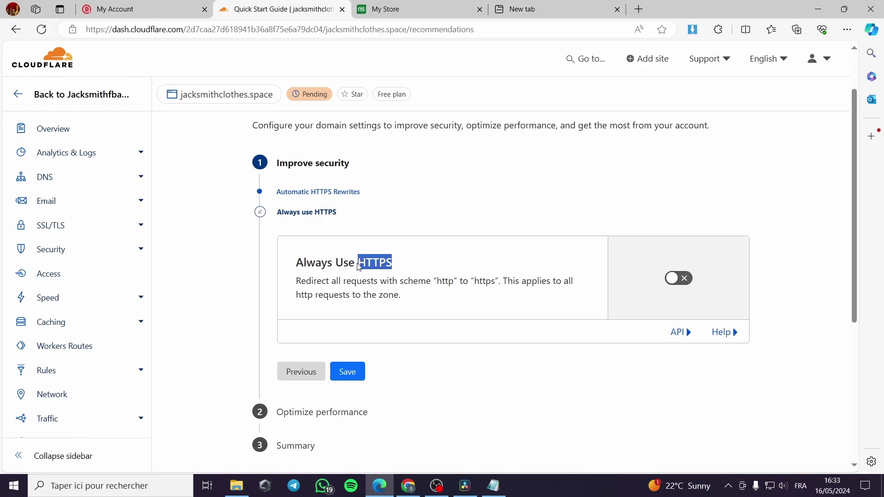
pyautogui.click(406, 269)
pyautogui.click(675, 286)
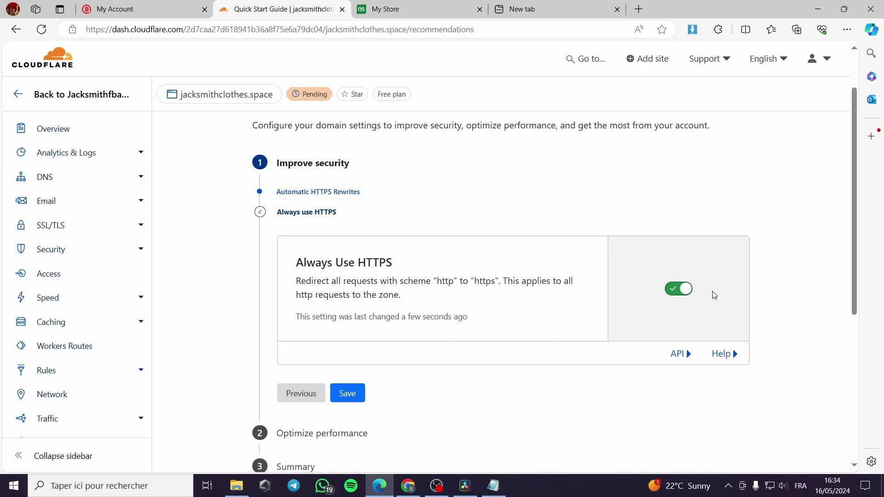
# Save the HTTPS step, switch Brotli off, save, and finish the guide from the Summary
pyautogui.click(356, 394)
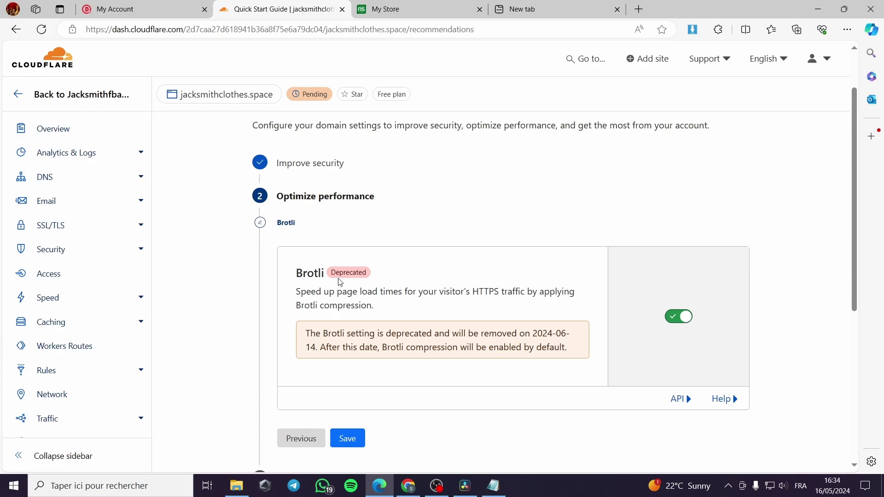
pyautogui.click(685, 317)
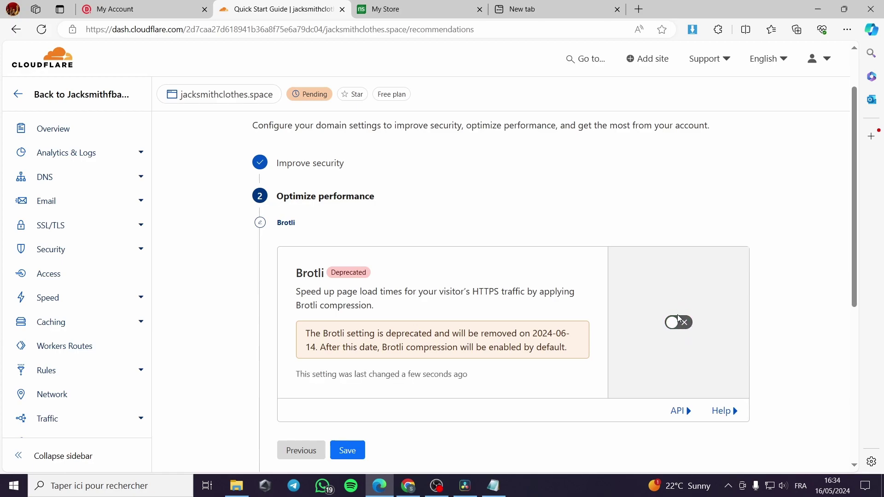
pyautogui.scroll(-2, 688, 327)
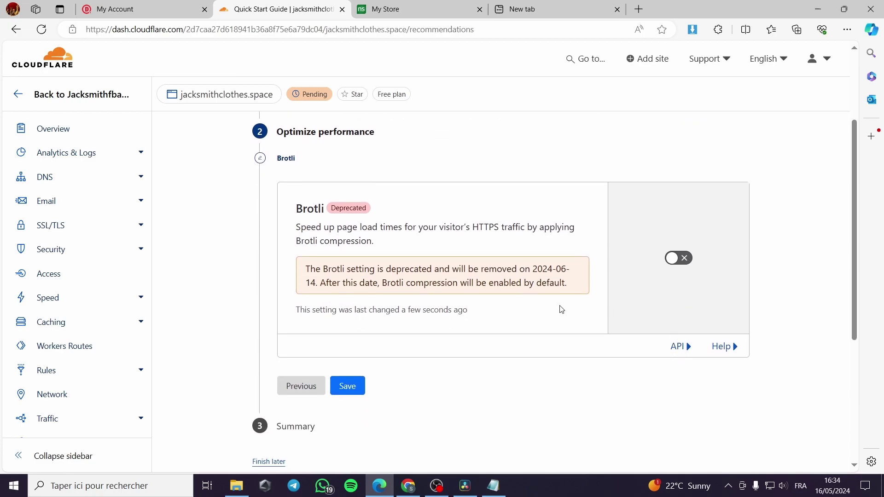
pyautogui.click(348, 387)
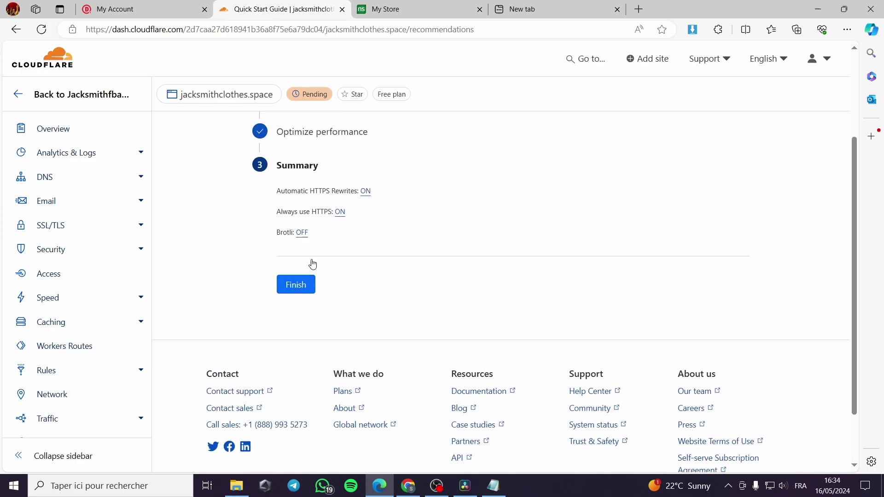
pyautogui.click(296, 282)
pyautogui.scroll(-5, 482, 318)
pyautogui.scroll(-4, 482, 317)
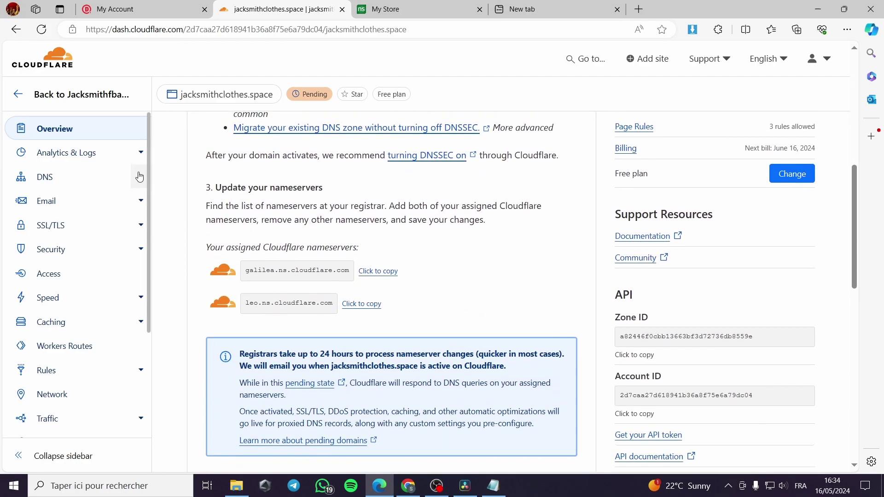
# Review the DNS Records page's A, CNAME and Cloudflare nameserver entries, then return to Domain.com
pyautogui.click(139, 176)
pyautogui.click(65, 197)
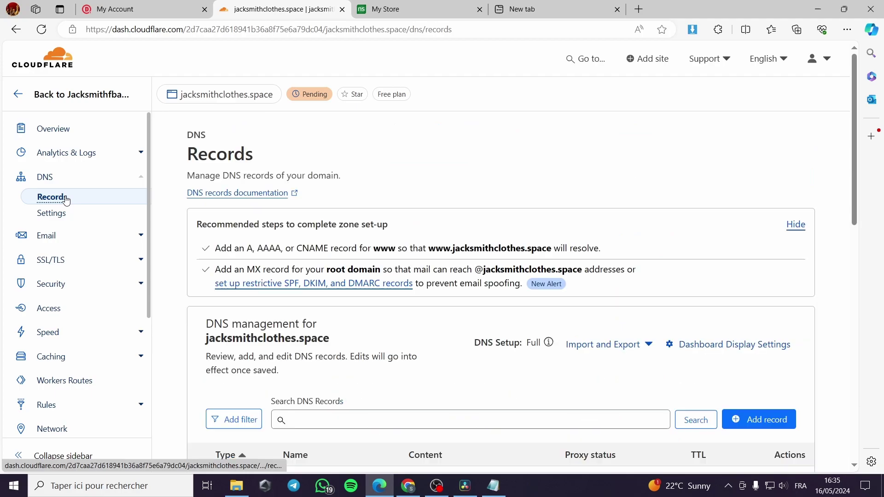
pyautogui.scroll(-5, 341, 194)
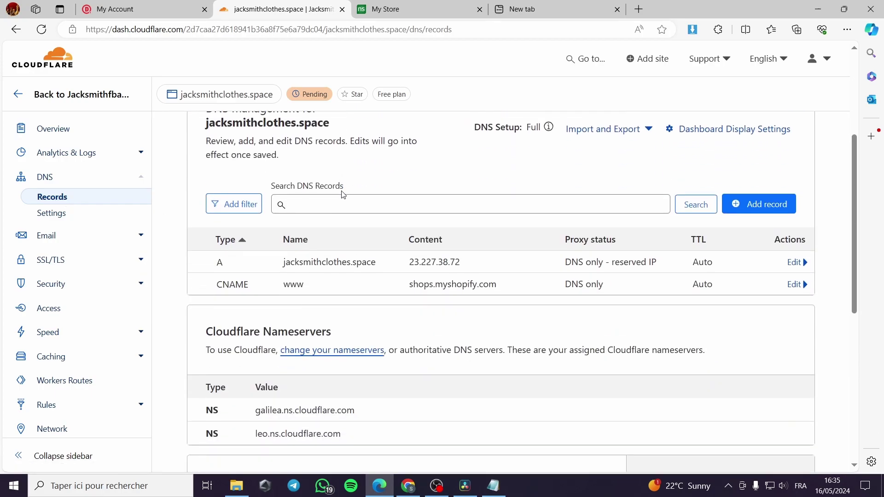
pyautogui.scroll(-3, 340, 192)
pyautogui.scroll(-2, 313, 258)
pyautogui.scroll(3, 290, 253)
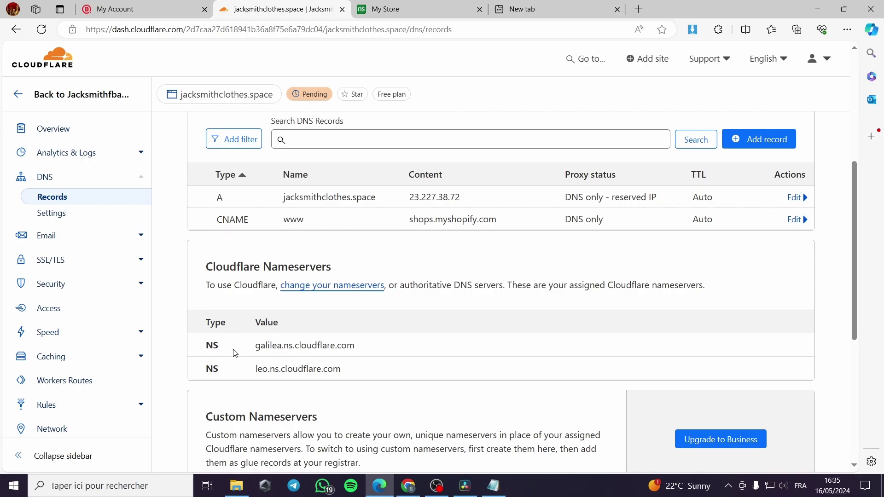
pyautogui.click(138, 8)
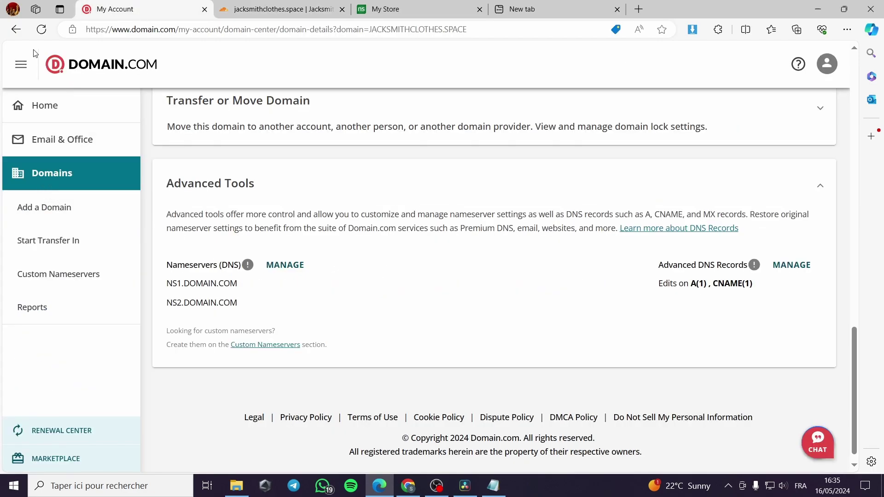
# Reload Domain.com to confirm the galilea and leo nameservers, then reload the jacksmithclothes.space store
pyautogui.click(41, 29)
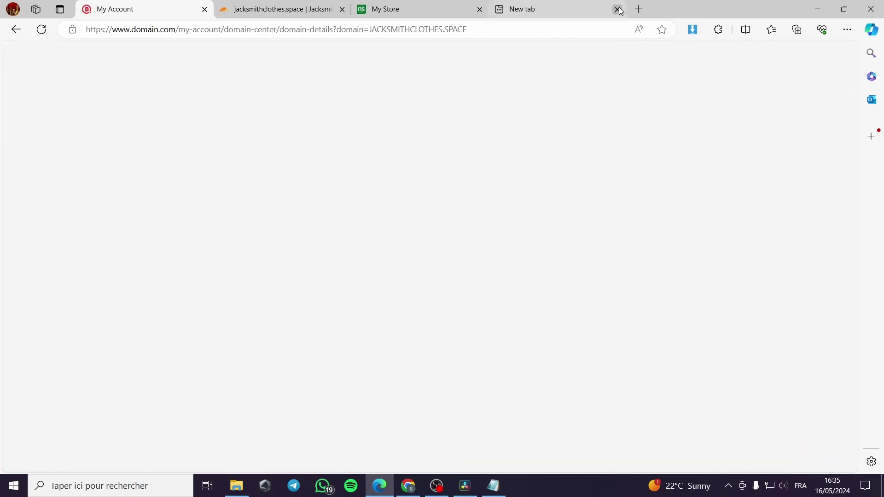
pyautogui.click(620, 10)
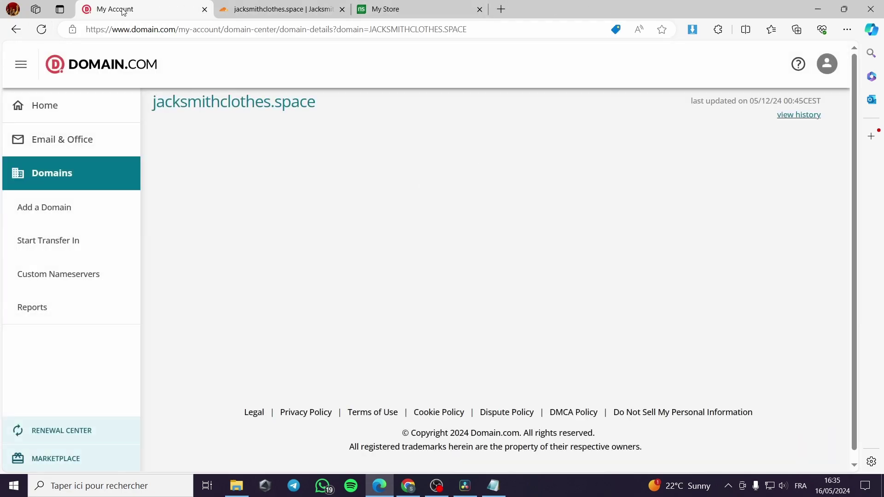
pyautogui.scroll(-5, 317, 258)
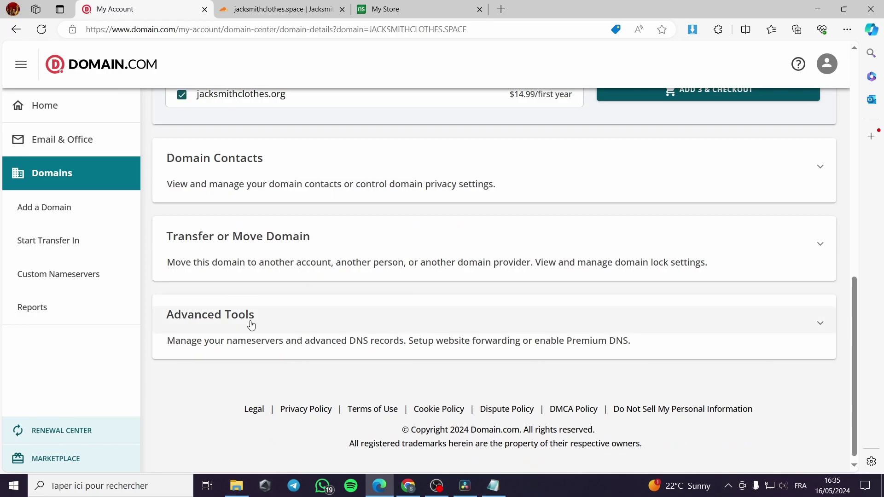
pyautogui.click(306, 320)
pyautogui.scroll(-1, 441, 294)
pyautogui.scroll(-1, 441, 293)
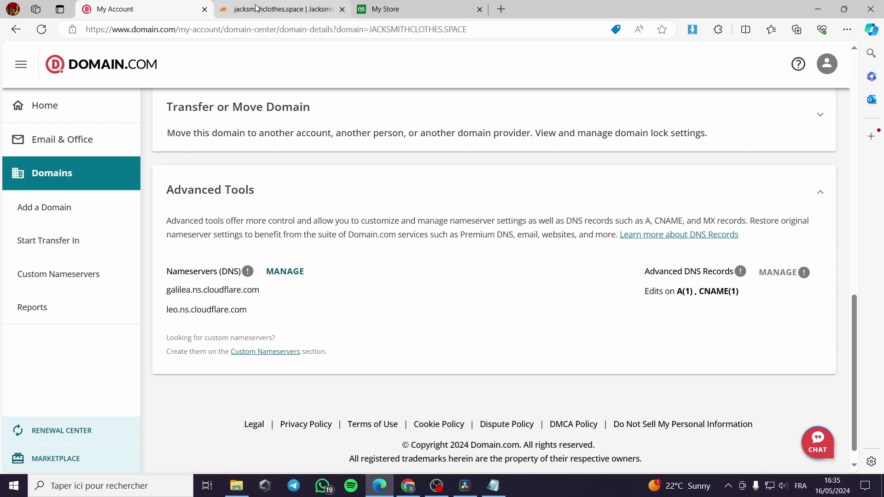
pyautogui.click(424, 7)
pyautogui.click(42, 30)
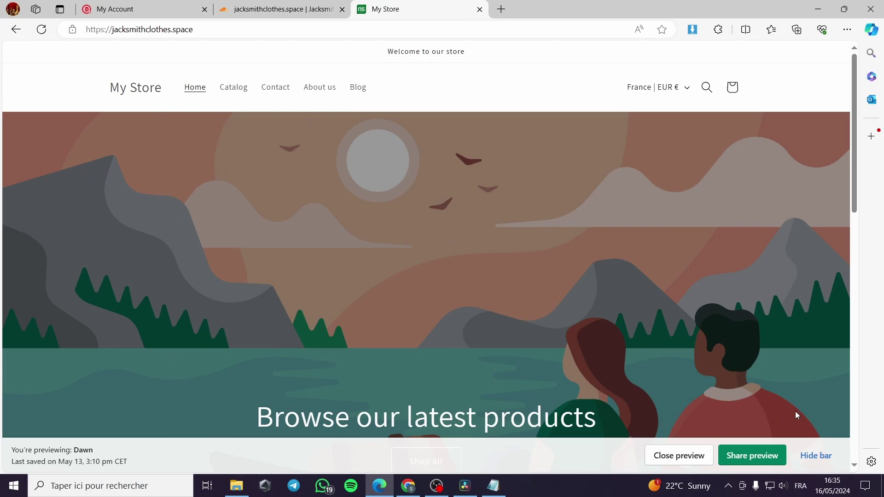
# Open the sweater 1 product page to verify the store loads, then close it and return to Domain.com
pyautogui.scroll(-10, 796, 407)
pyautogui.click(375, 191)
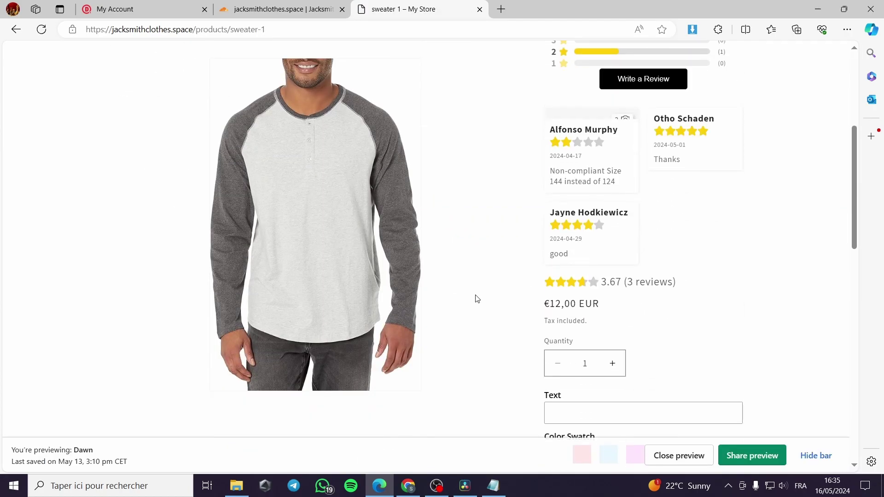
pyautogui.click(481, 9)
pyautogui.click(144, 5)
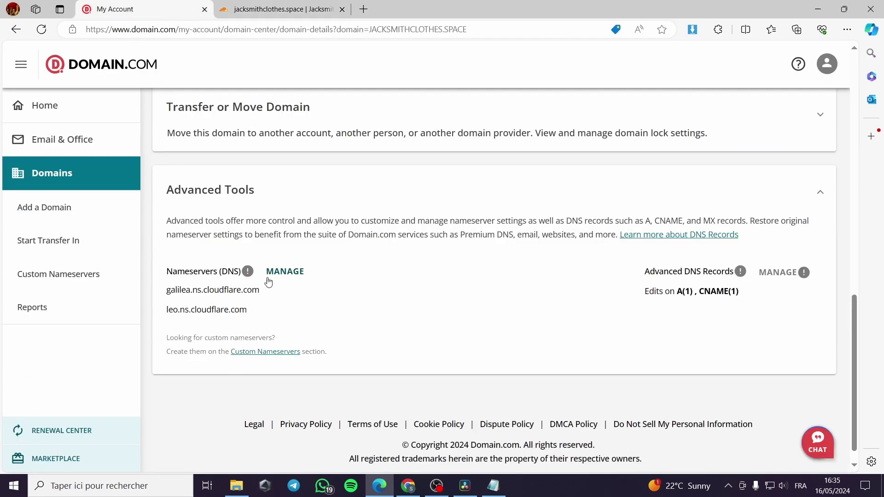
# Review the Domain Overview and Advanced Tools nameservers, then return to Cloudflare's DNS Records page
pyautogui.scroll(8, 371, 304)
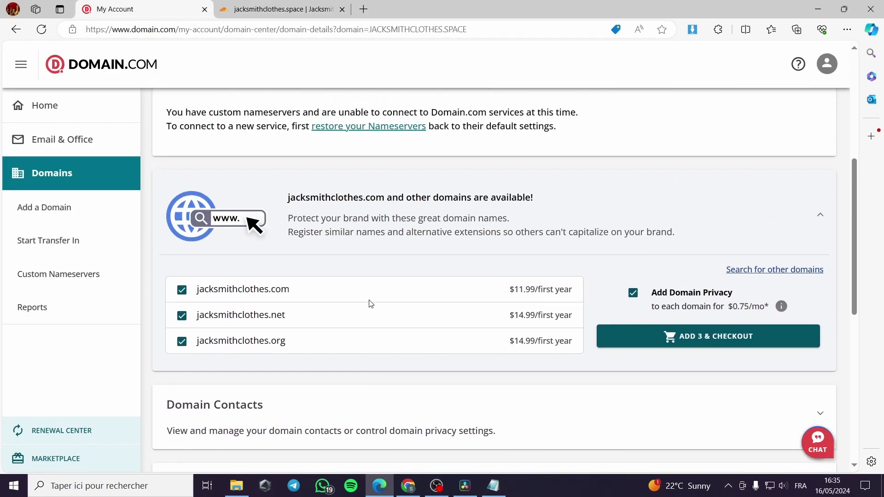
pyautogui.scroll(5, 104, 192)
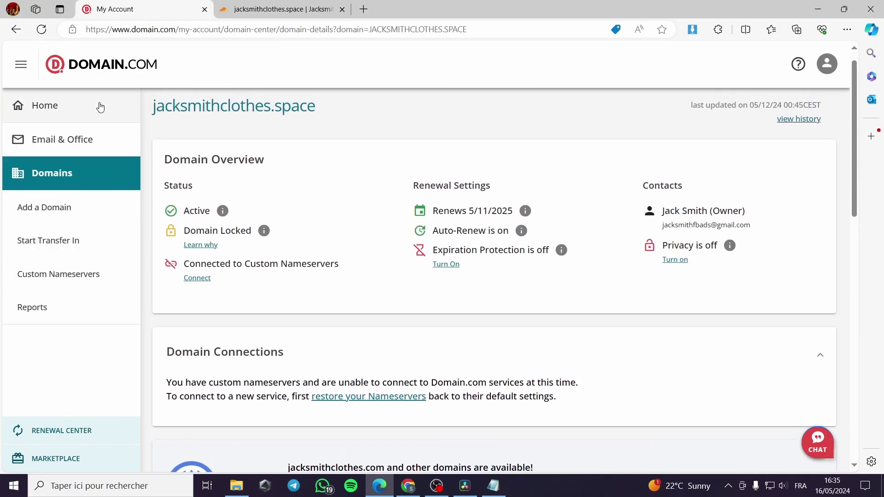
pyautogui.scroll(1, 103, 101)
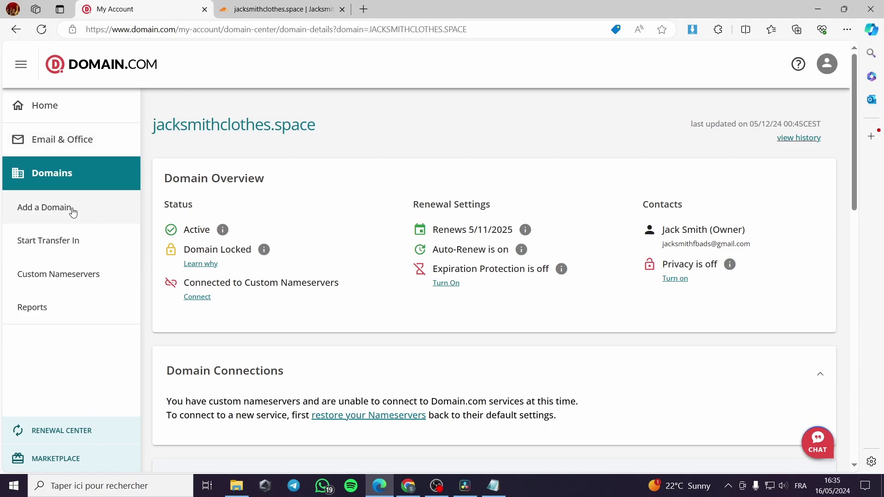
pyautogui.scroll(-15, 332, 194)
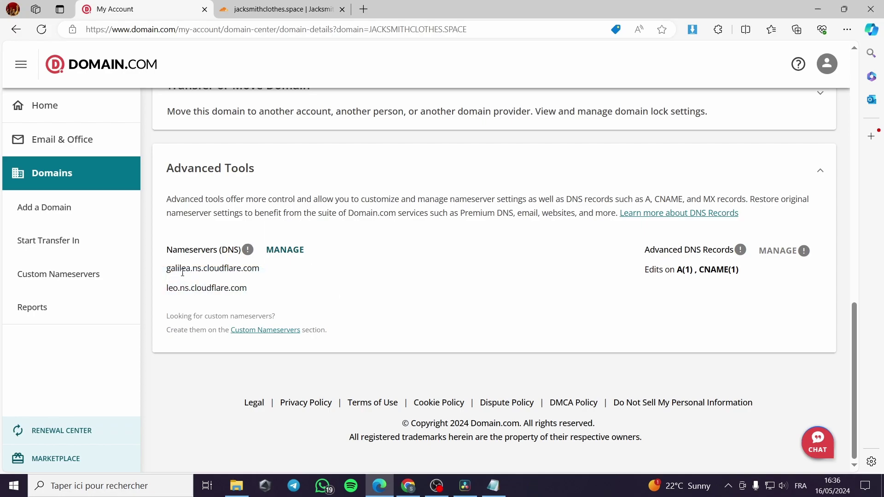
pyautogui.moveTo(170, 250); pyautogui.dragTo(221, 251)
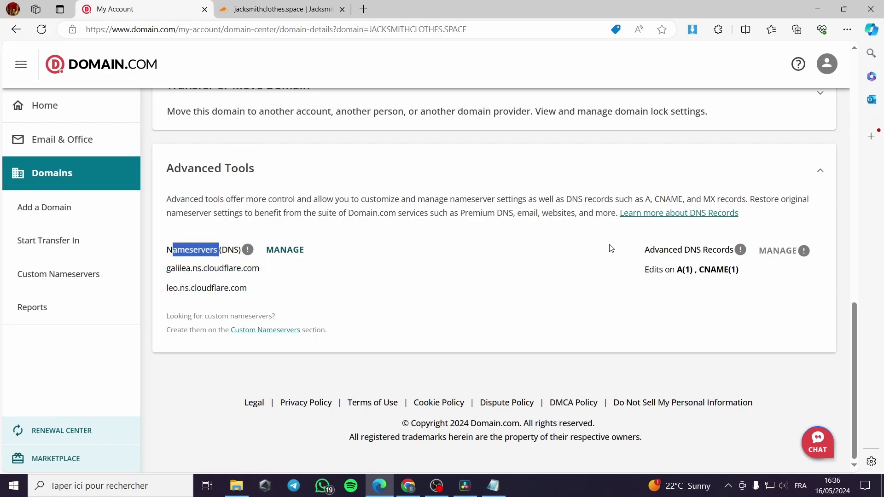
pyautogui.click(674, 251)
pyautogui.moveTo(687, 249); pyautogui.dragTo(734, 250)
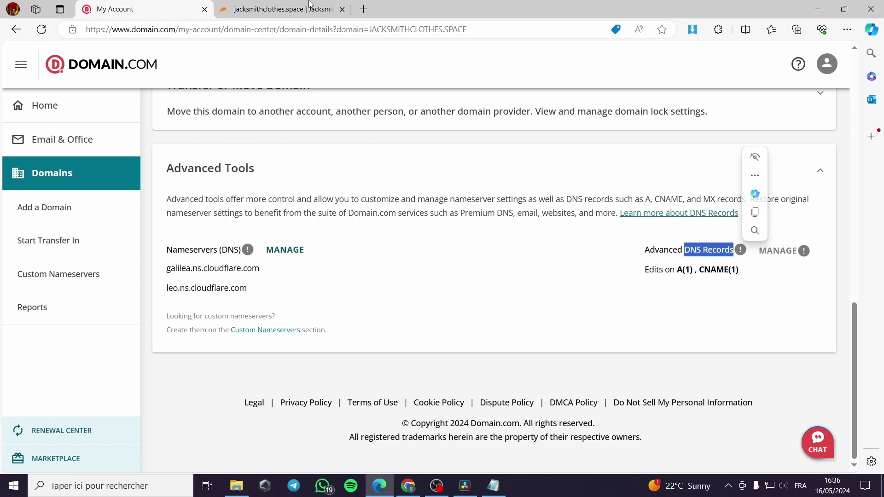
pyautogui.click(279, 10)
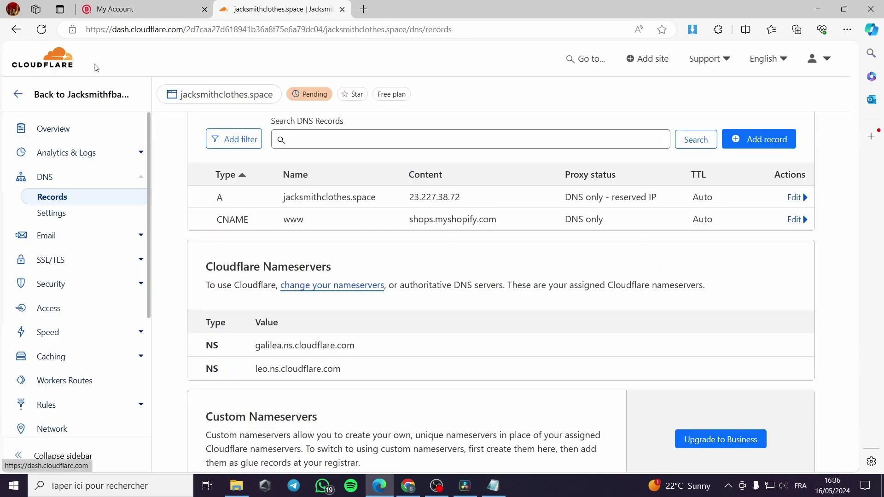